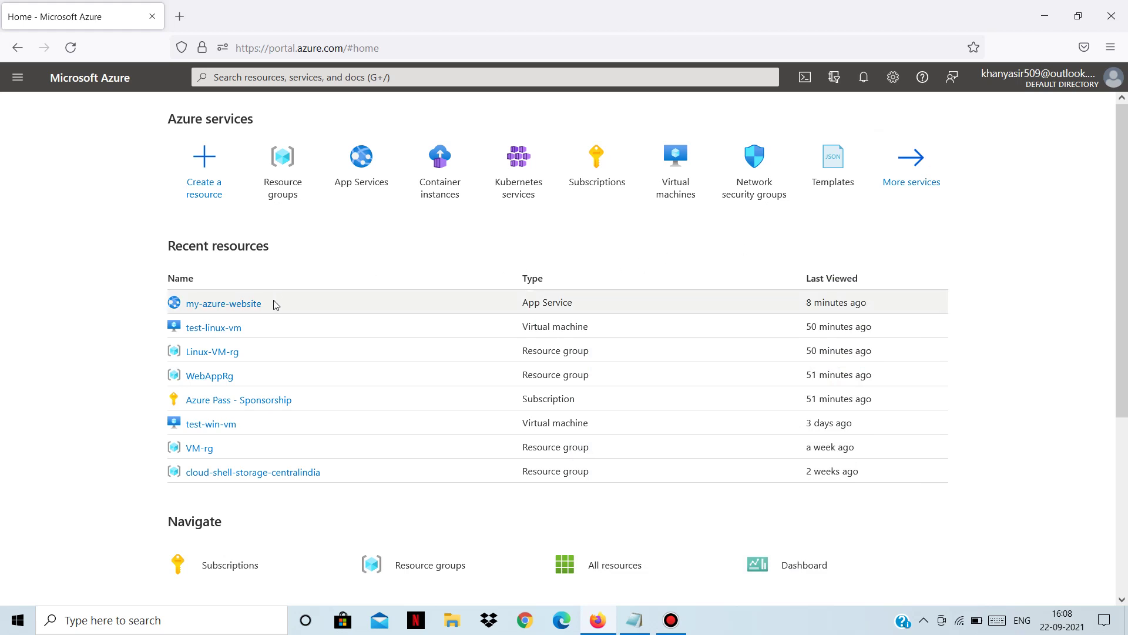
# Open the my-azure-website App Service and view its live default page, then return to the resource overview
pyautogui.moveTo(234, 309)
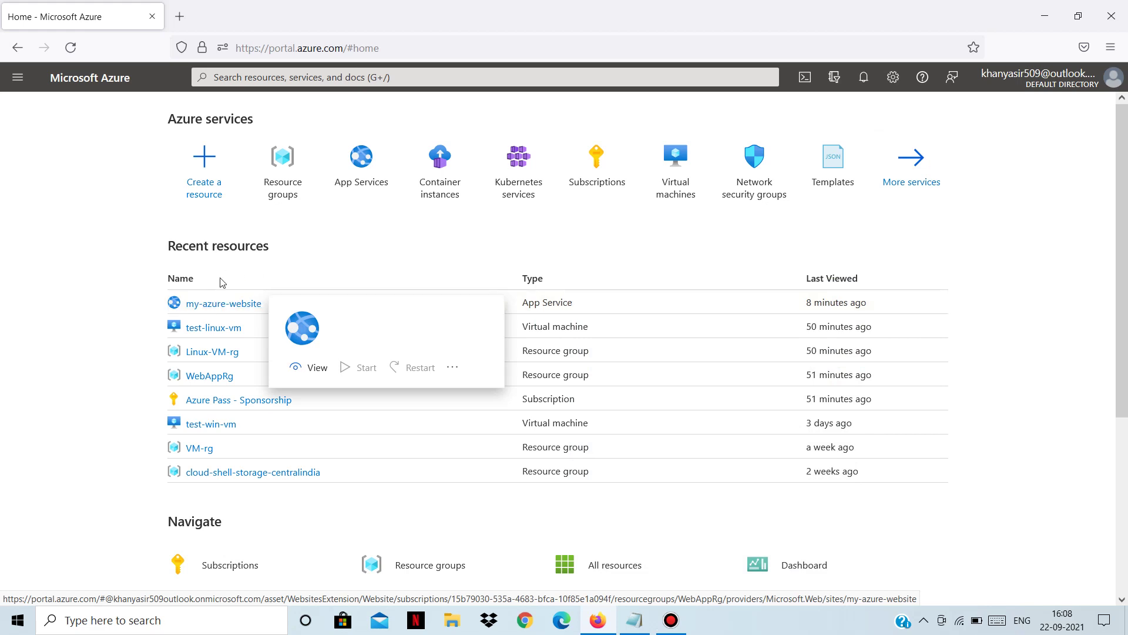
pyautogui.click(225, 310)
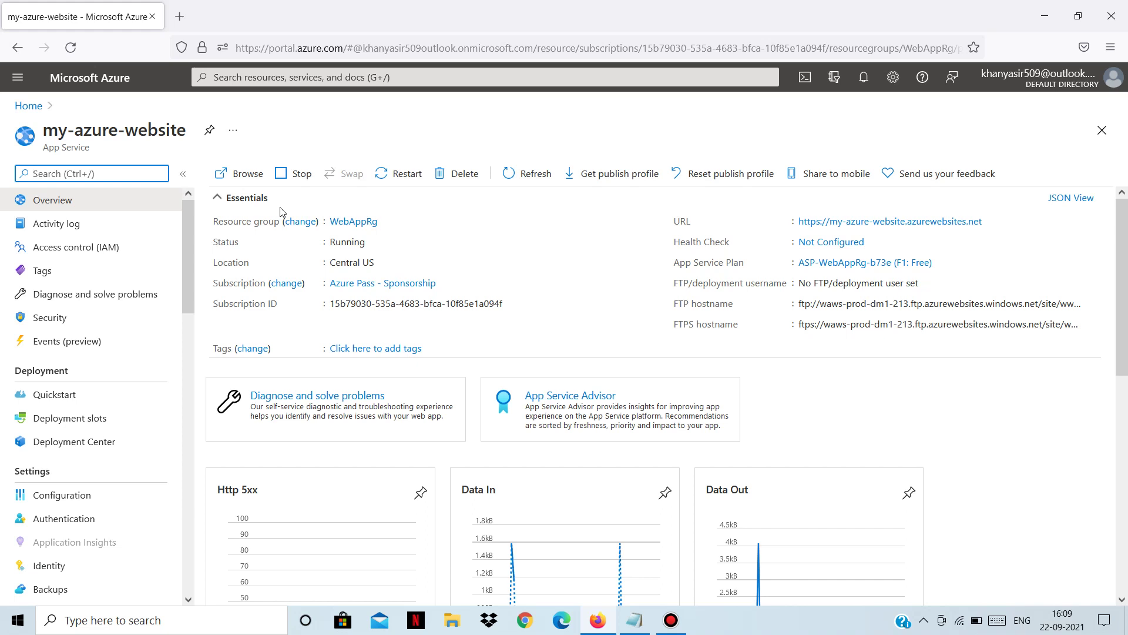
pyautogui.click(241, 176)
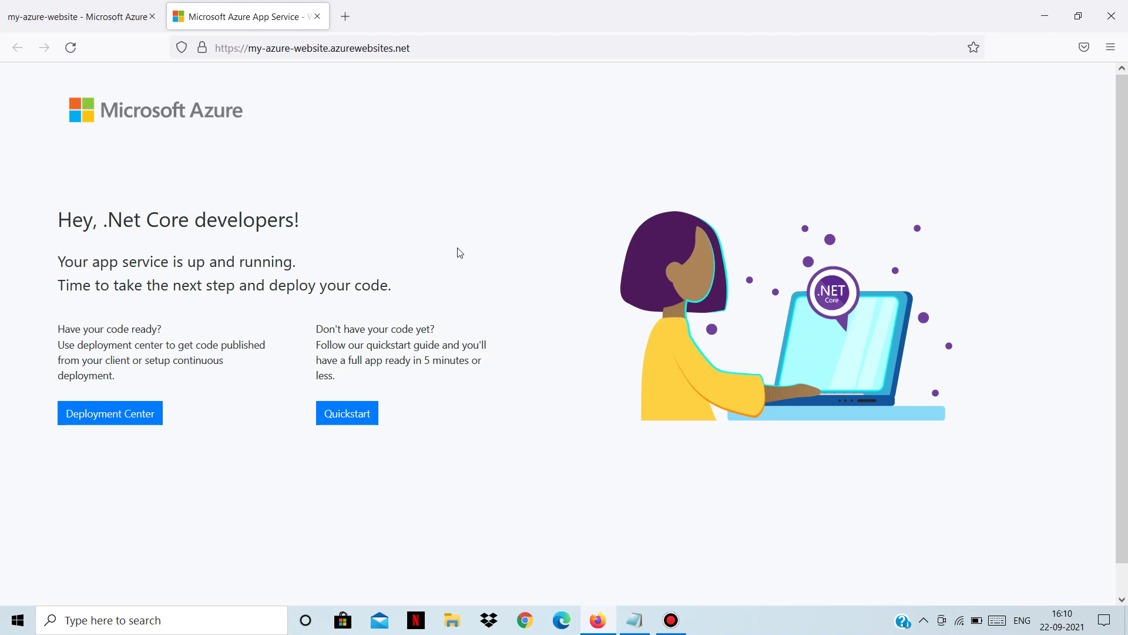
pyautogui.click(317, 18)
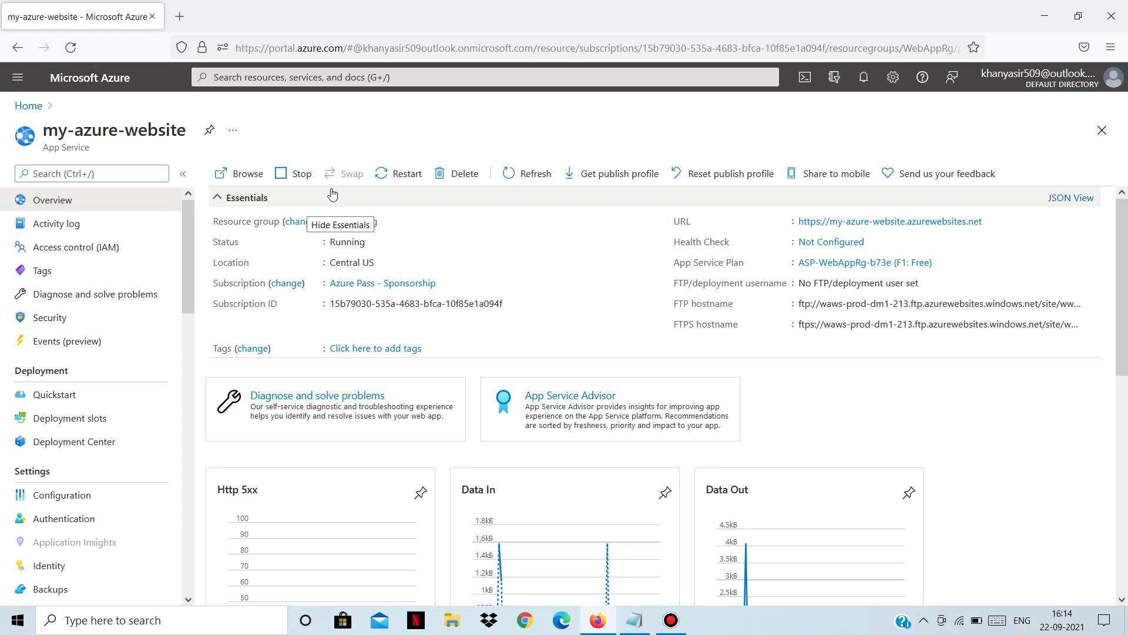
# Start a Bash Cloud Shell session alongside the my-azure-website overview
pyautogui.click(804, 82)
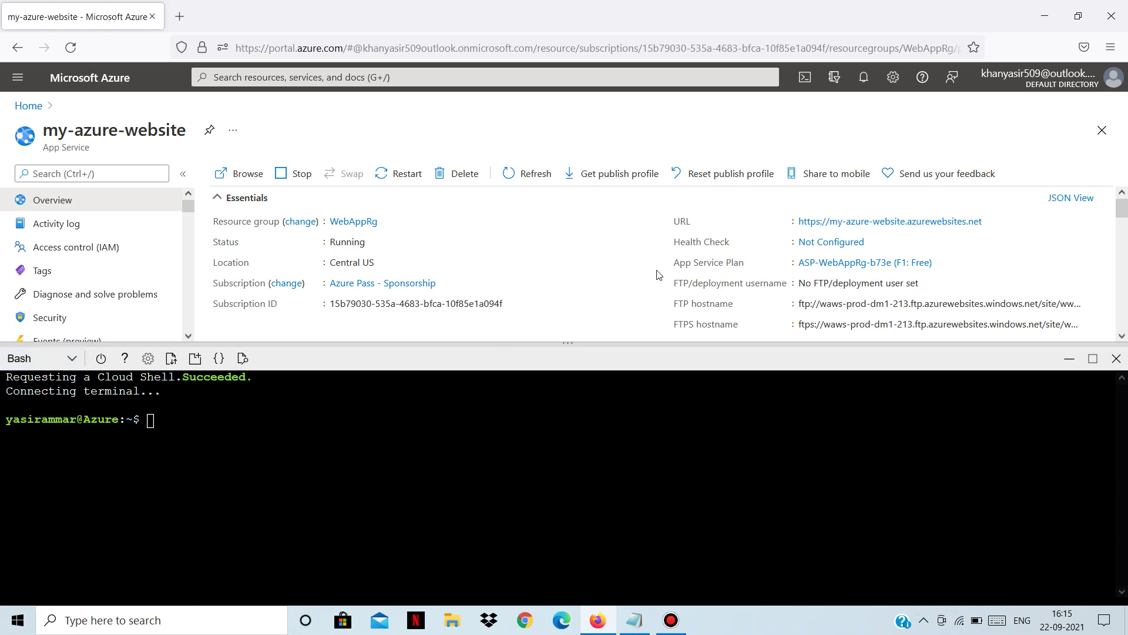
pyautogui.scroll(-3, 658, 274)
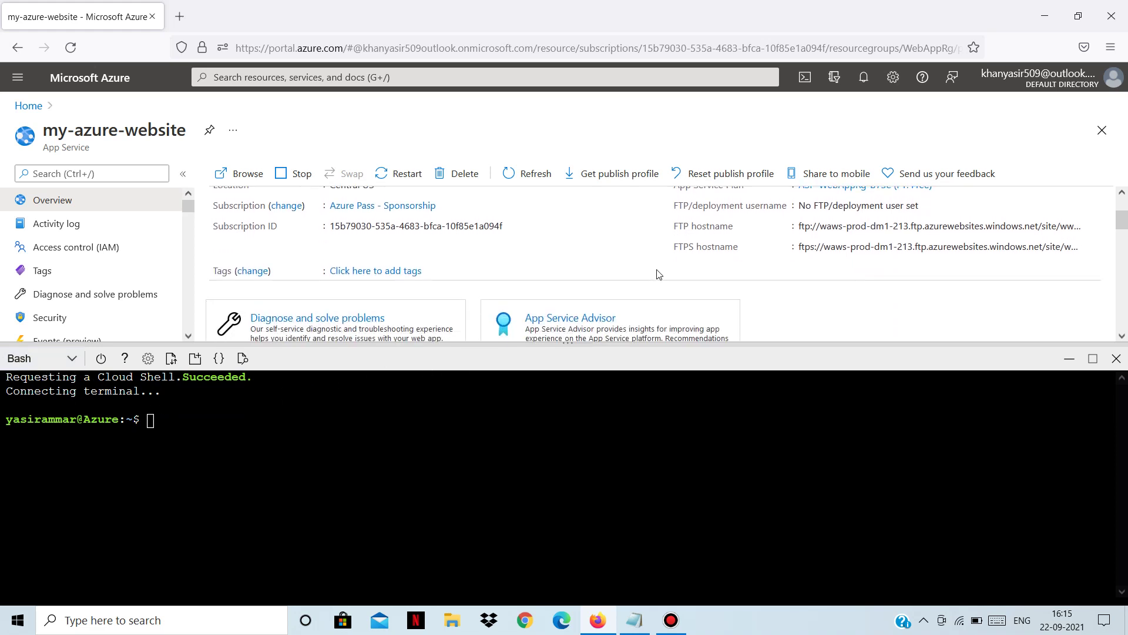
pyautogui.scroll(3, 656, 277)
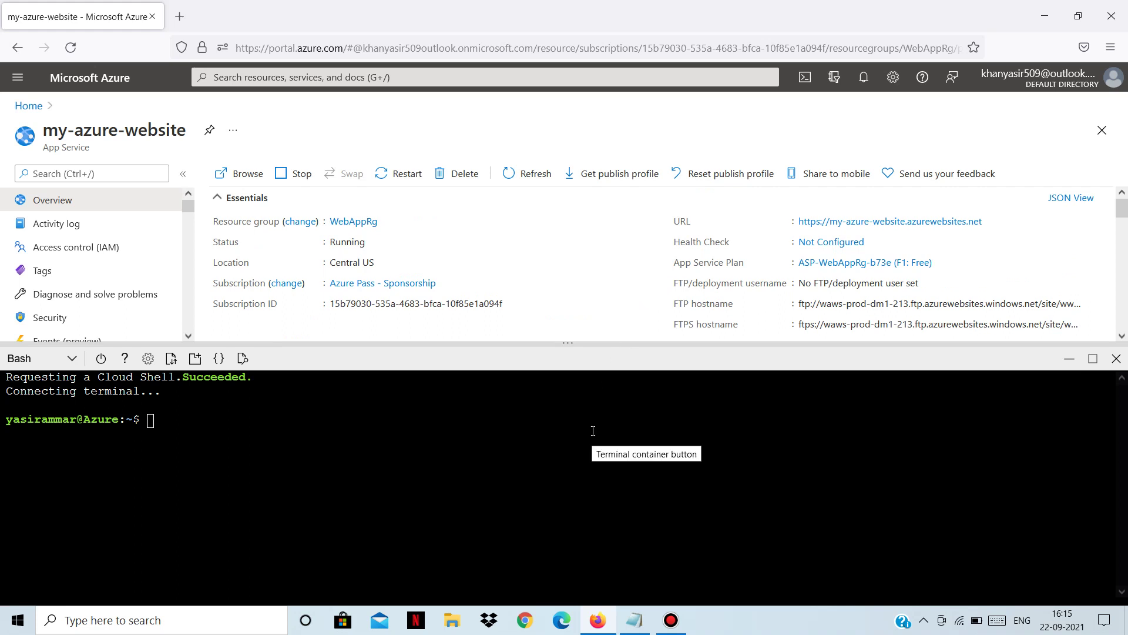
# Switch to Notepad and read the "Create a new web project" section of the deployment notes, then return to the portal
pyautogui.click(634, 619)
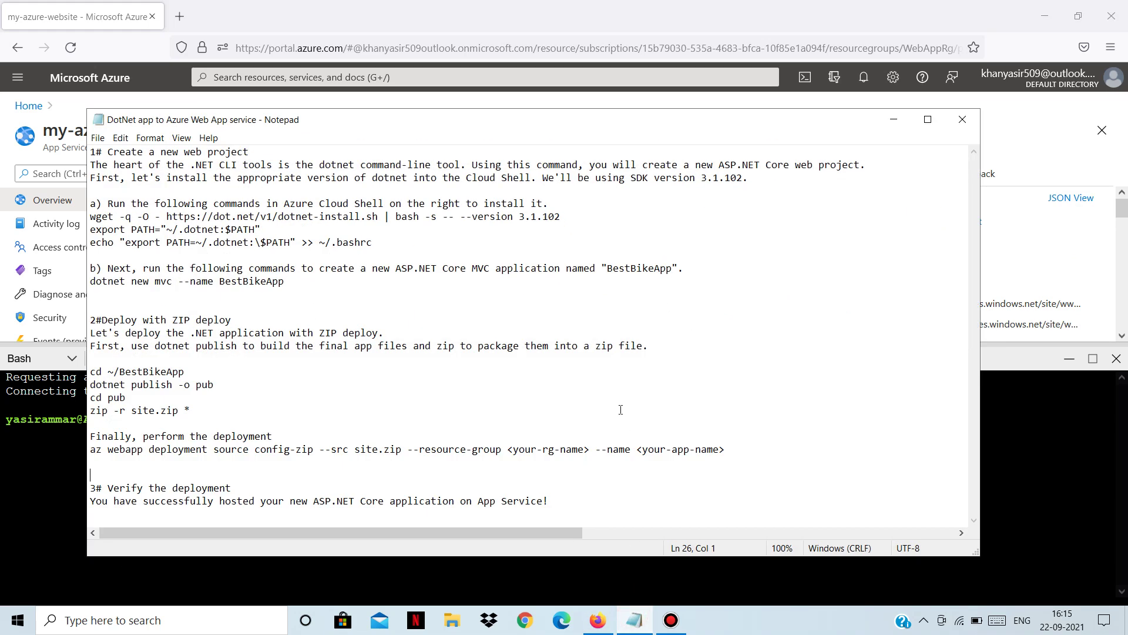
pyautogui.moveTo(610, 124); pyautogui.dragTo(677, 151)
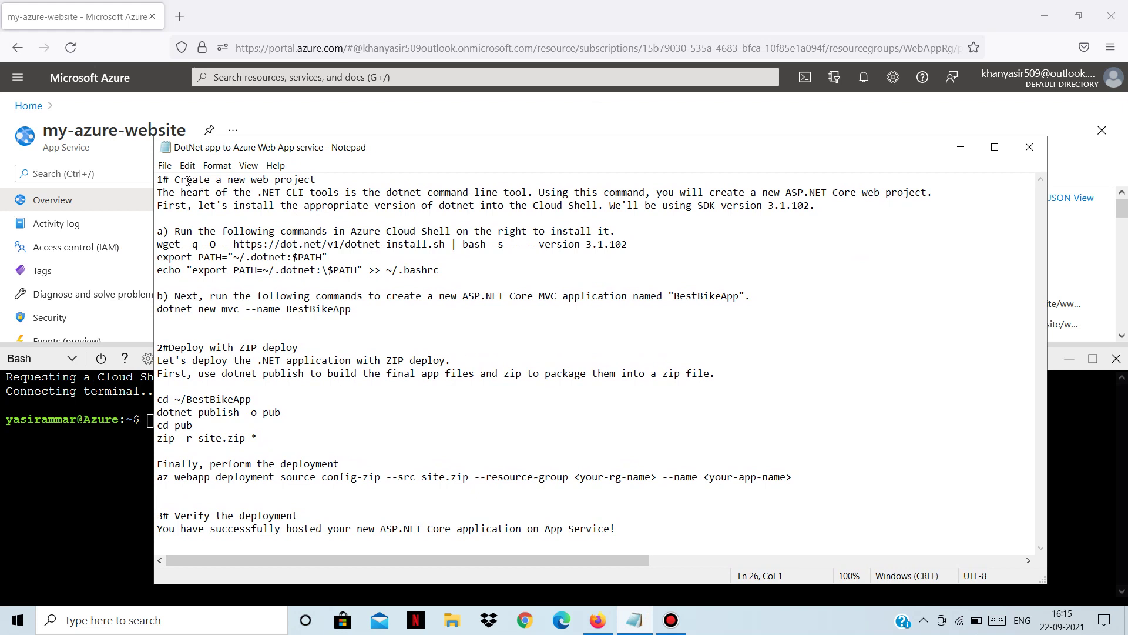
pyautogui.moveTo(329, 177); pyautogui.dragTo(170, 179)
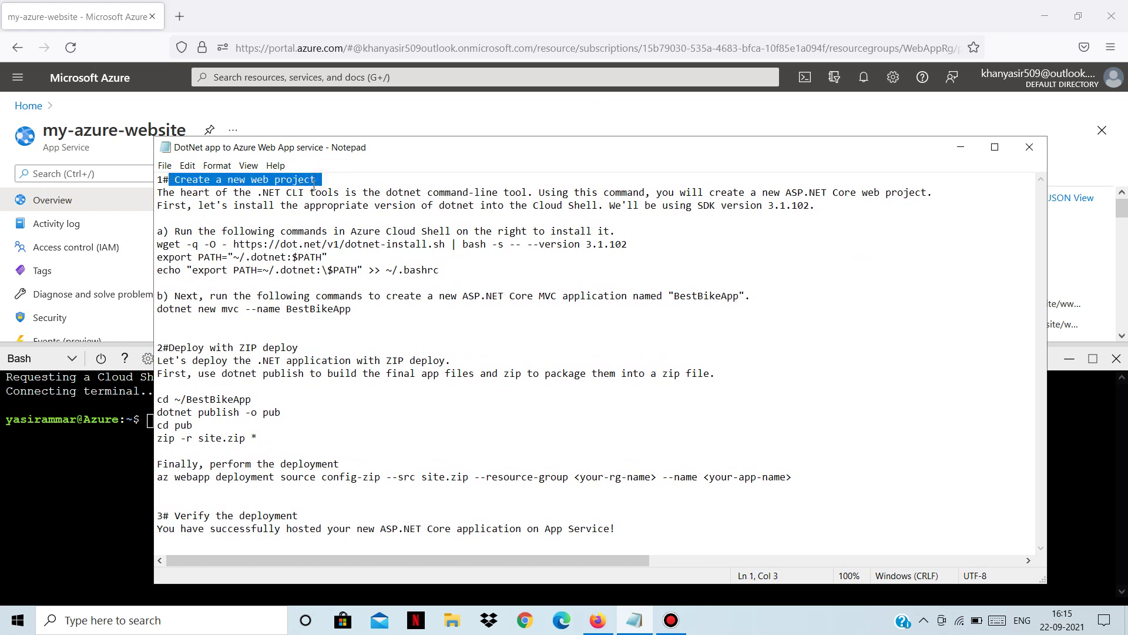
pyautogui.click(317, 179)
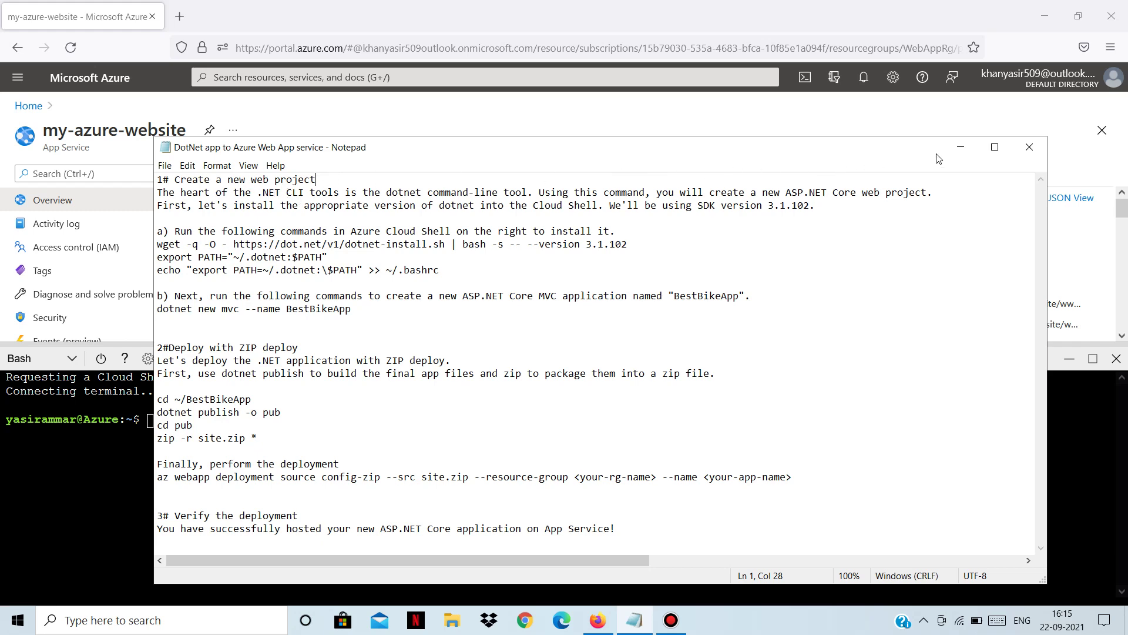
pyautogui.click(961, 147)
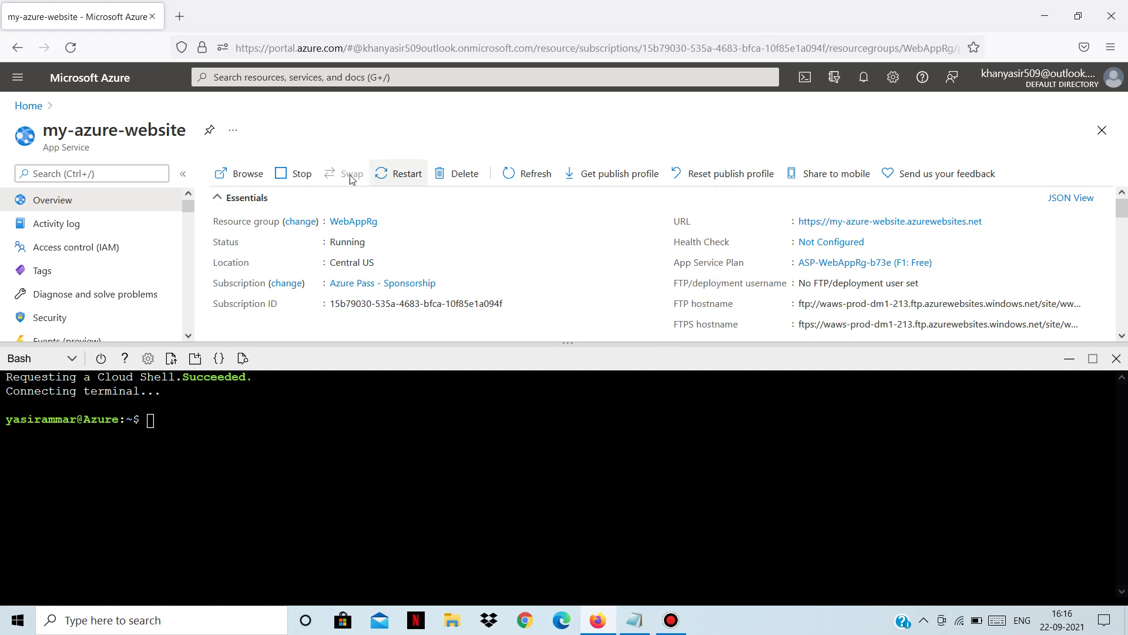
# Browse the my-azure-website live page again, examine its .Net Core heading, and close the page
pyautogui.click(256, 169)
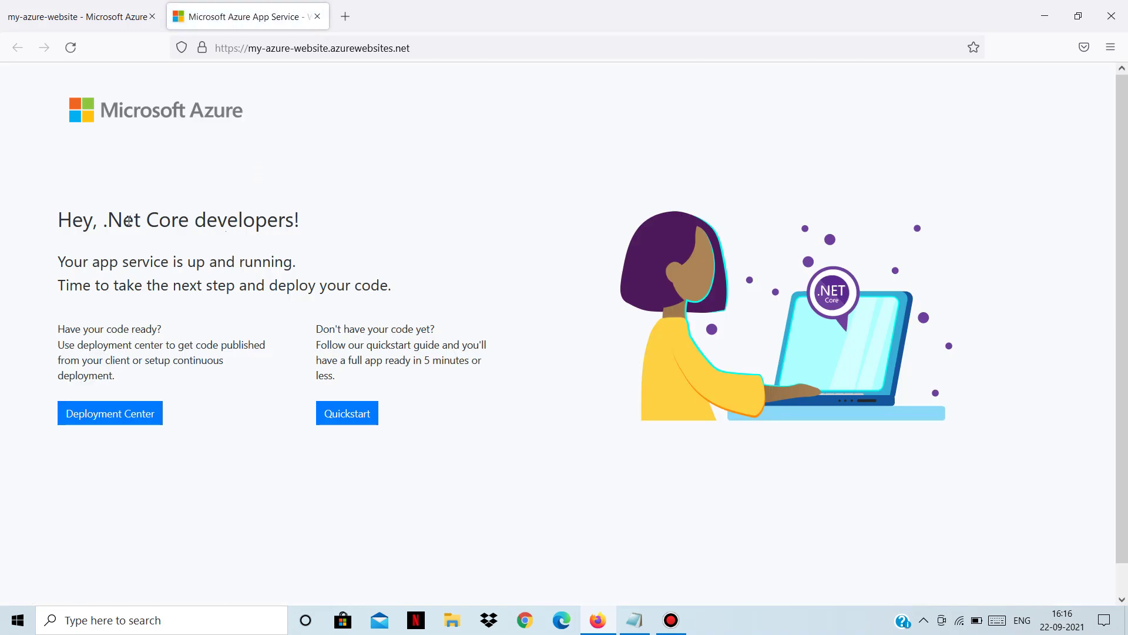
pyautogui.click(106, 223)
pyautogui.moveTo(106, 223); pyautogui.dragTo(293, 223)
pyautogui.click(317, 18)
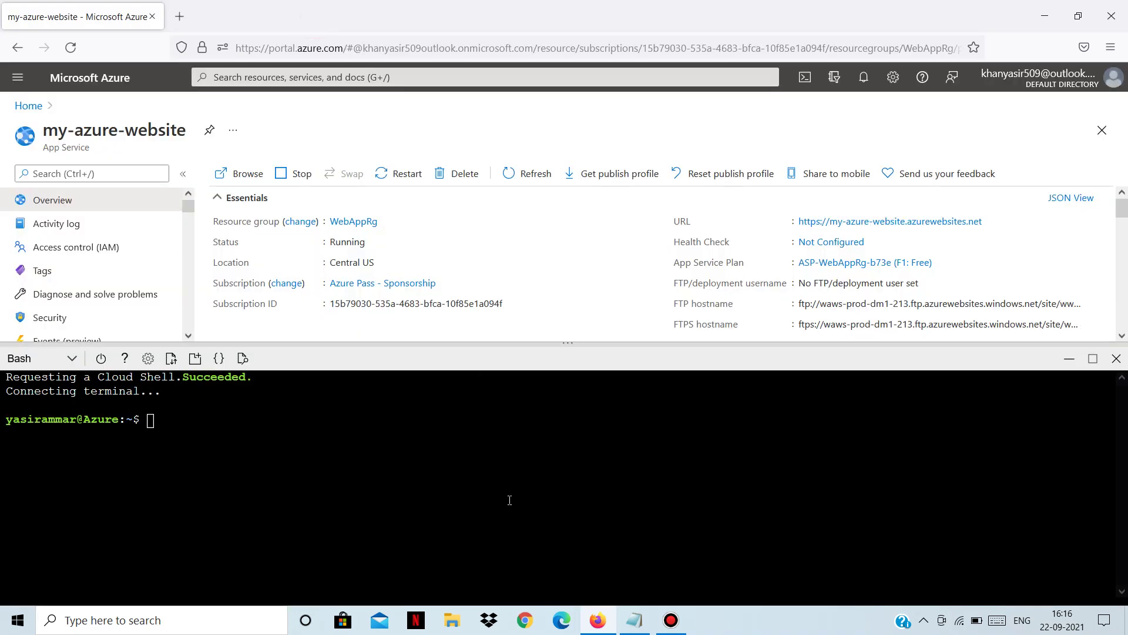
# Copy the wget, export PATH and echo commands for installing .NET SDK 3.1.102 from the Notepad notes
pyautogui.click(635, 620)
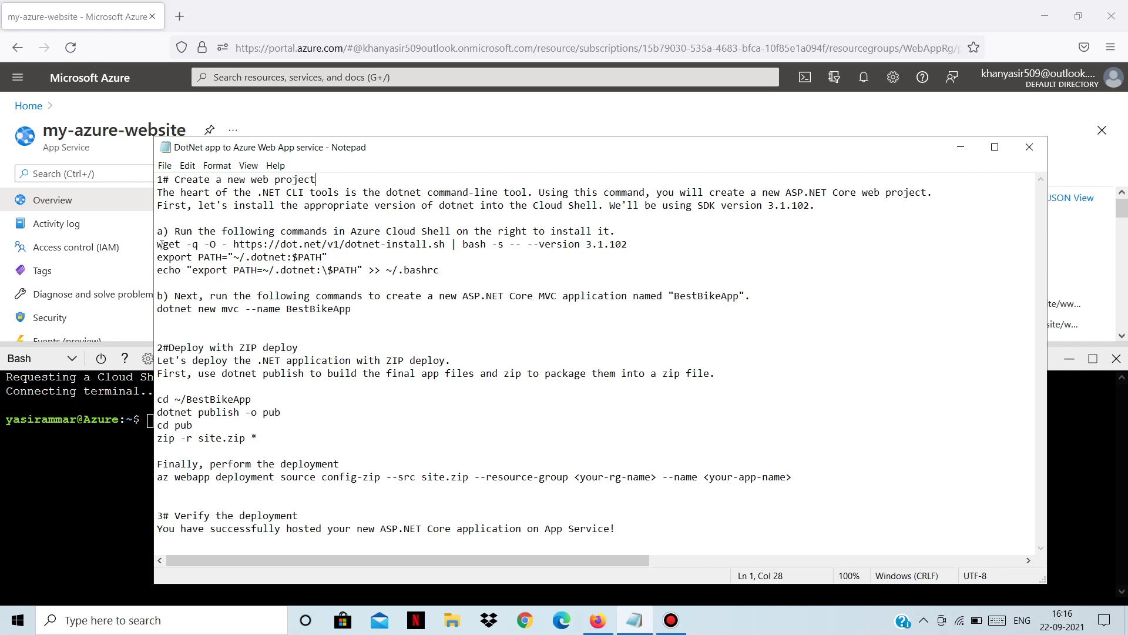
pyautogui.moveTo(157, 244); pyautogui.dragTo(439, 274)
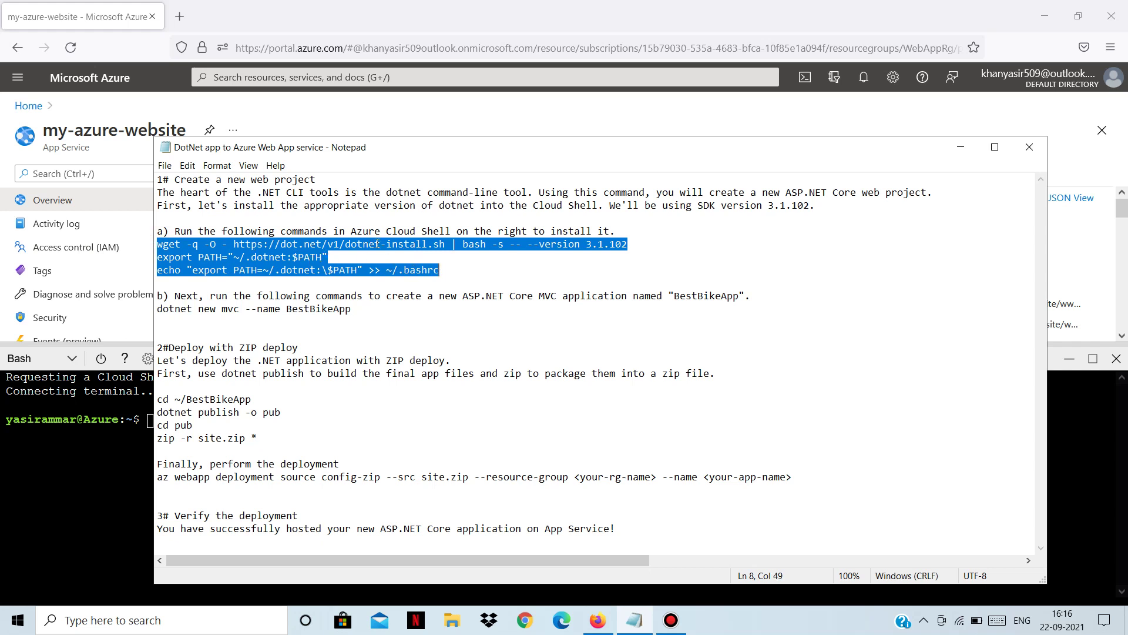
pyautogui.rightClick(285, 257)
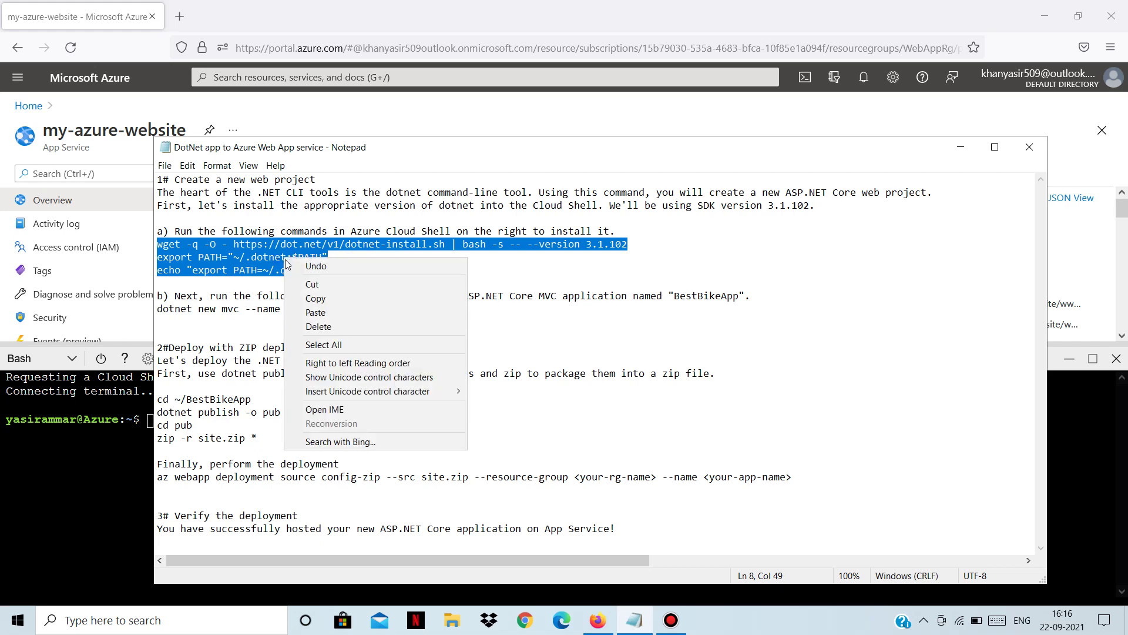
pyautogui.click(309, 299)
pyautogui.click(382, 281)
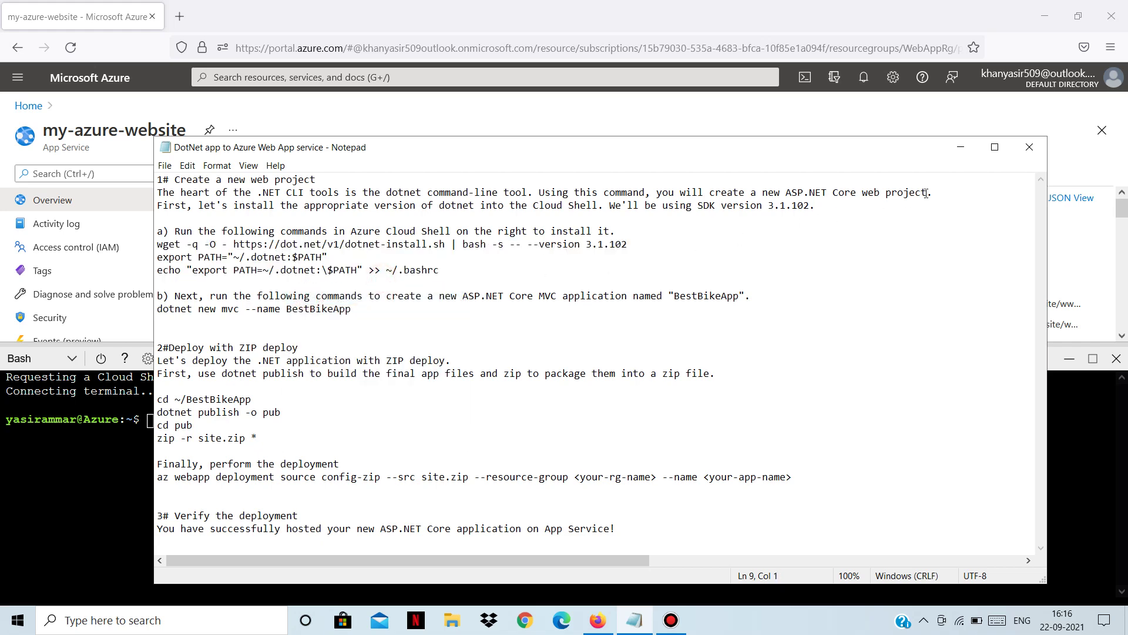
pyautogui.click(961, 147)
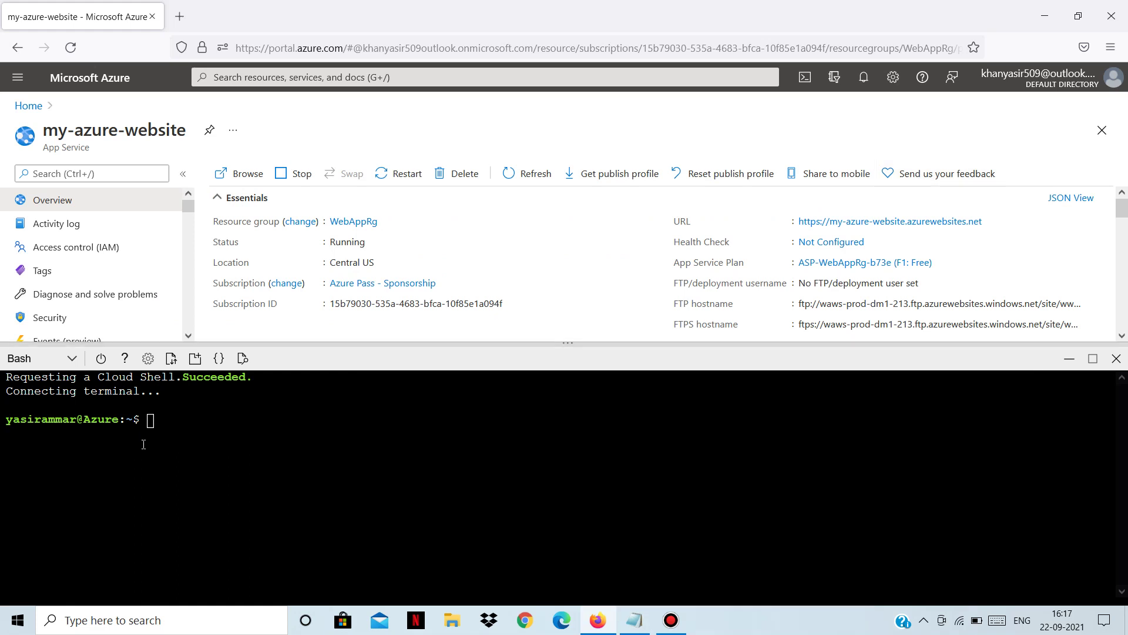
# Paste and run the copied commands in Cloud Shell to install .NET SDK 3.1.102 and add ~/.dotnet to the PATH in ~/.bashrc
pyautogui.click(163, 433)
pyautogui.rightClick(164, 429)
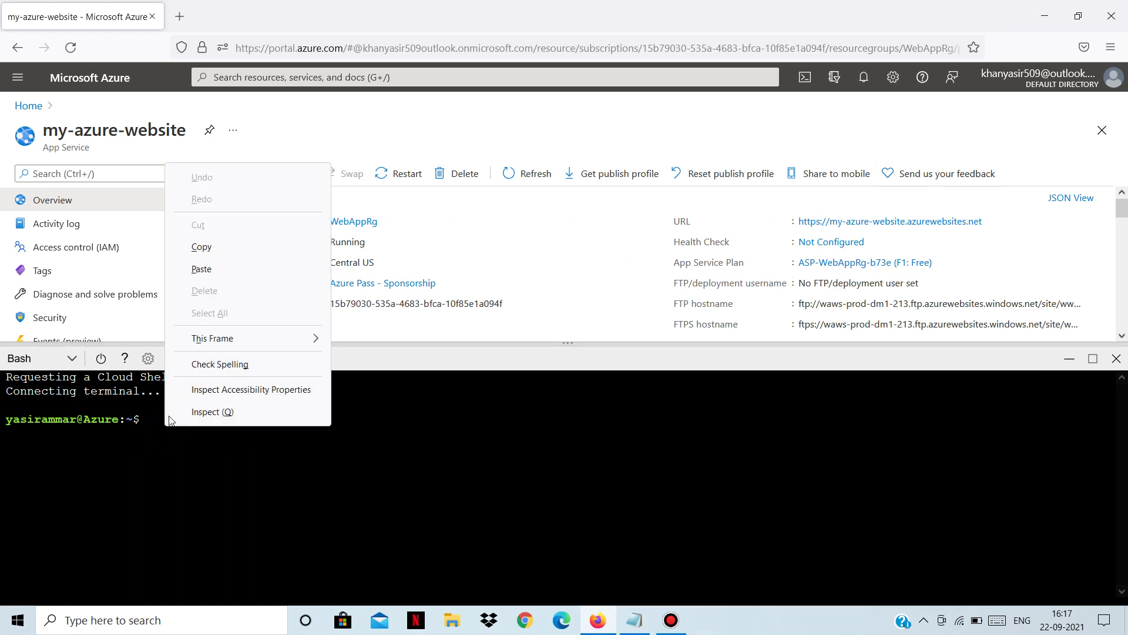
pyautogui.click(238, 270)
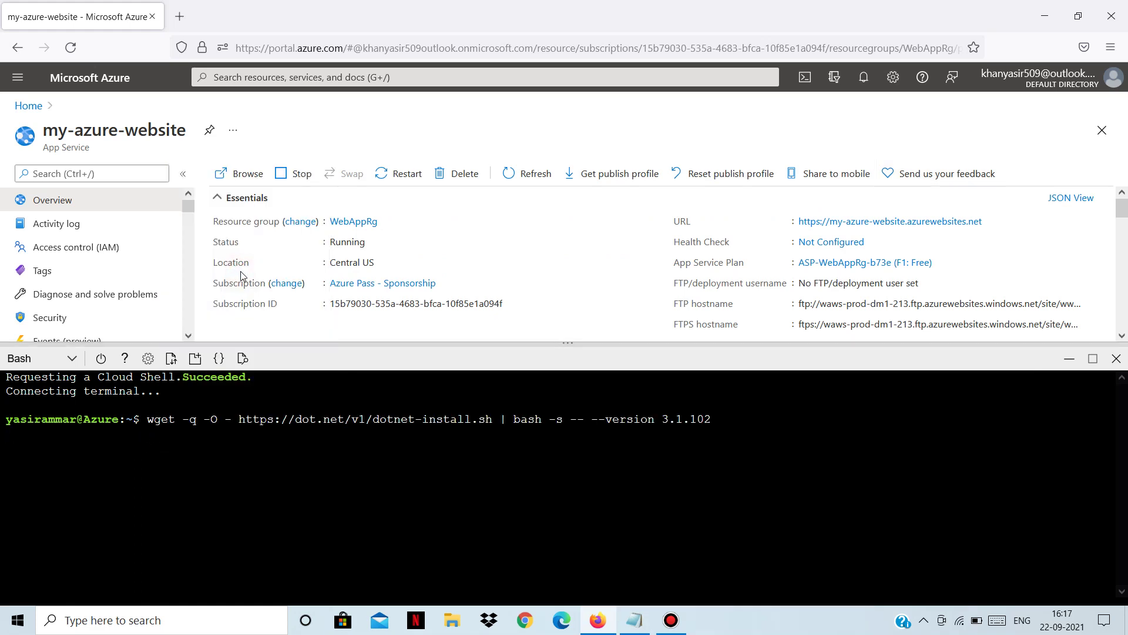
pyautogui.press('Return')
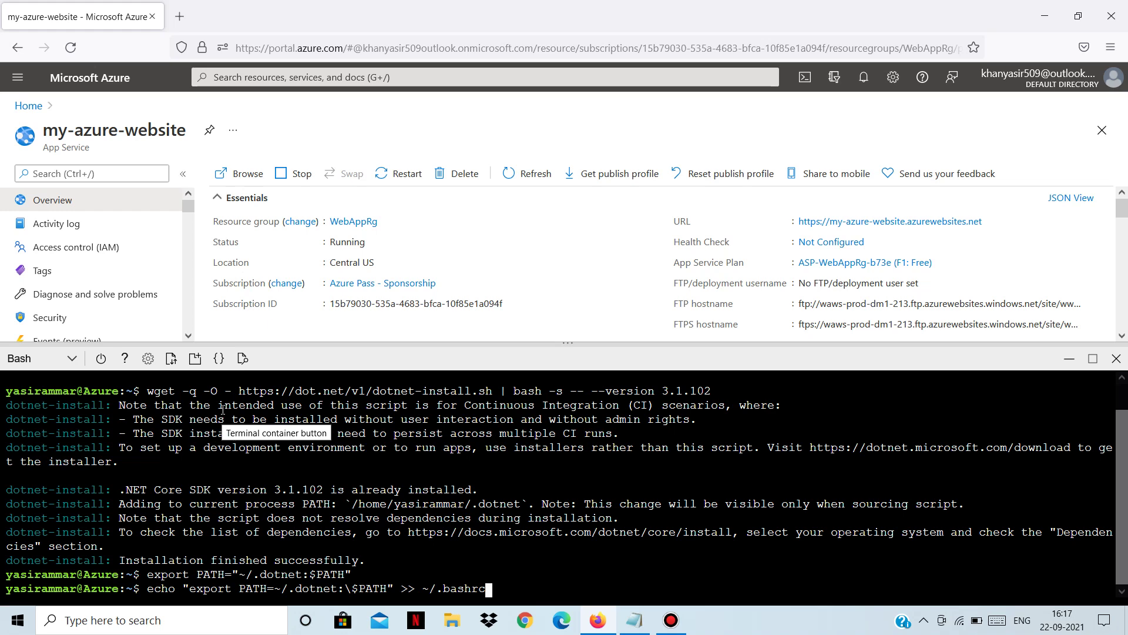
pyautogui.press('Return')
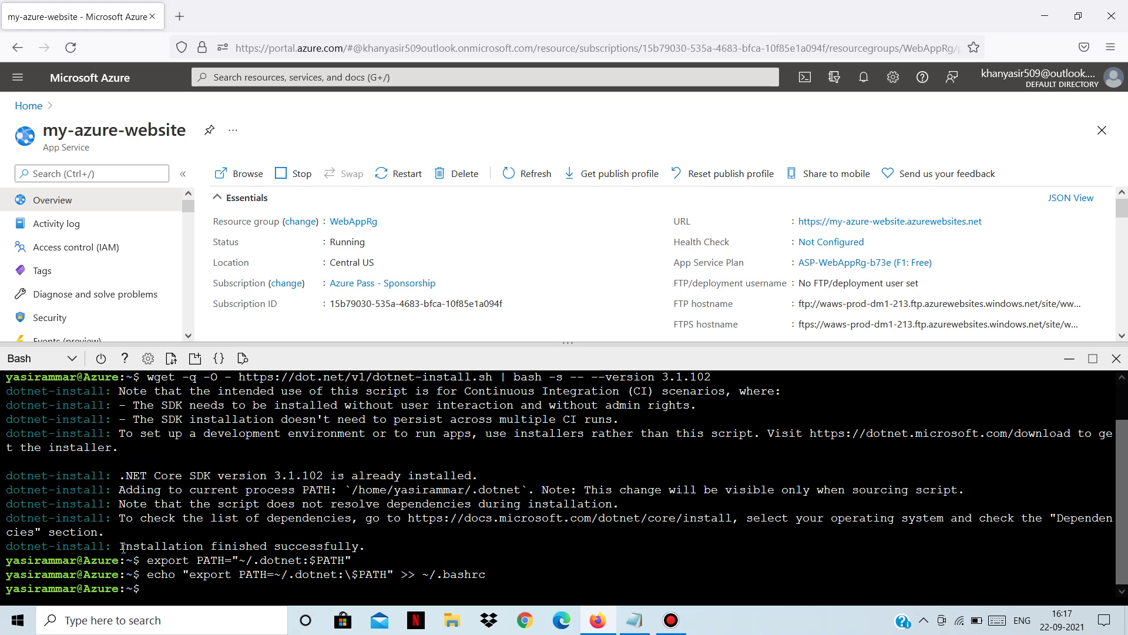
pyautogui.moveTo(124, 547); pyautogui.dragTo(369, 546)
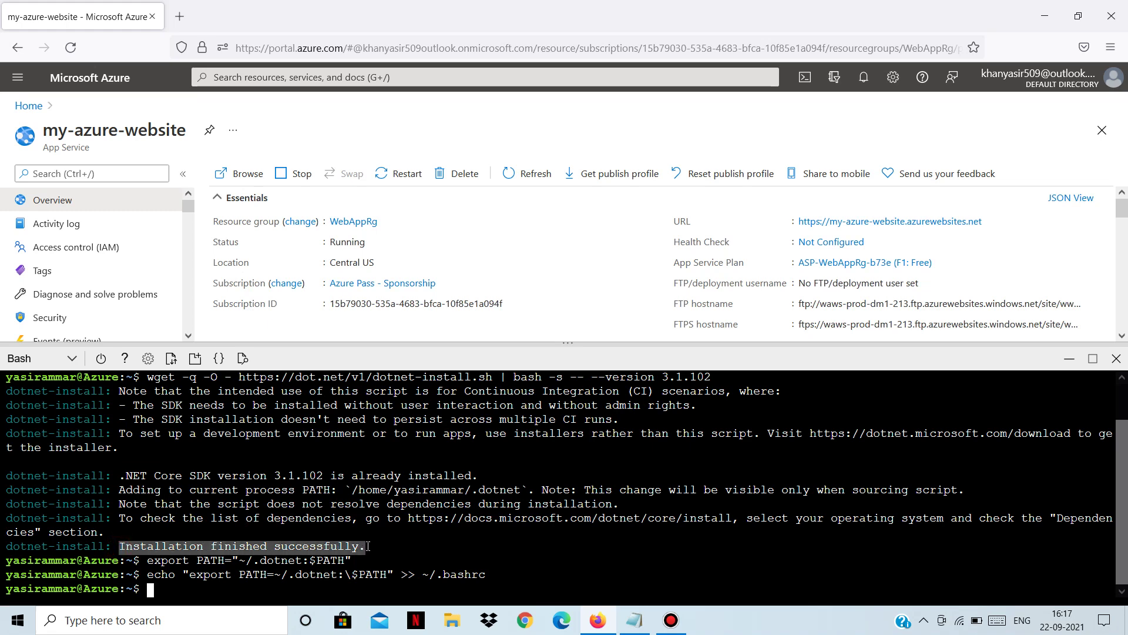
pyautogui.click(324, 579)
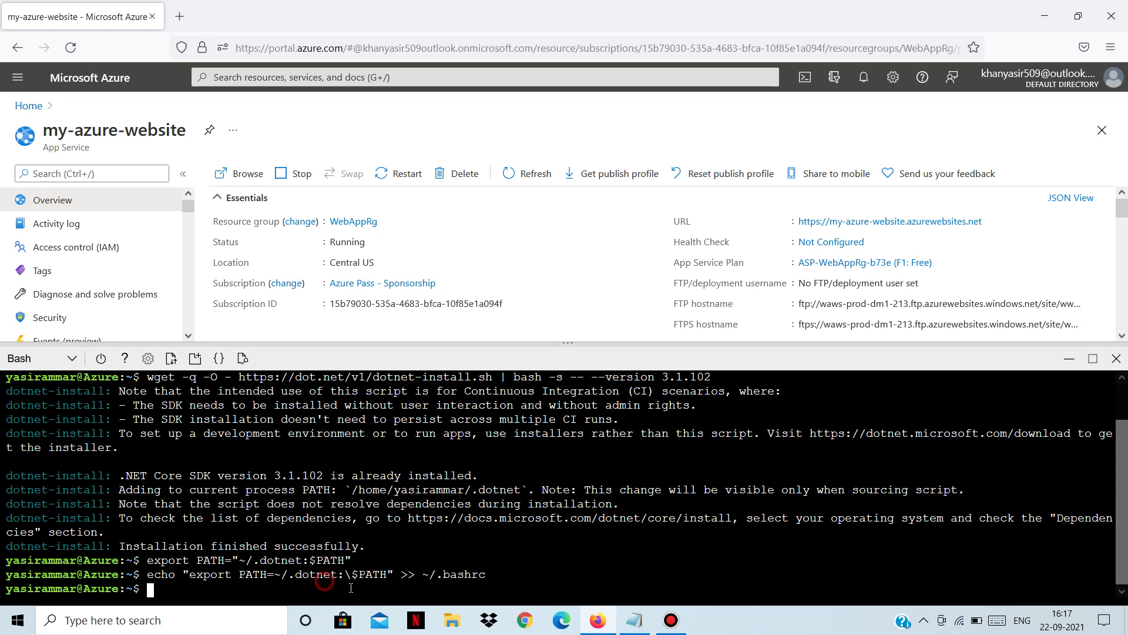
# Copy the command "dotnet new mvc --name BestBikeApp" from the Notepad notes and return to the portal
pyautogui.click(635, 619)
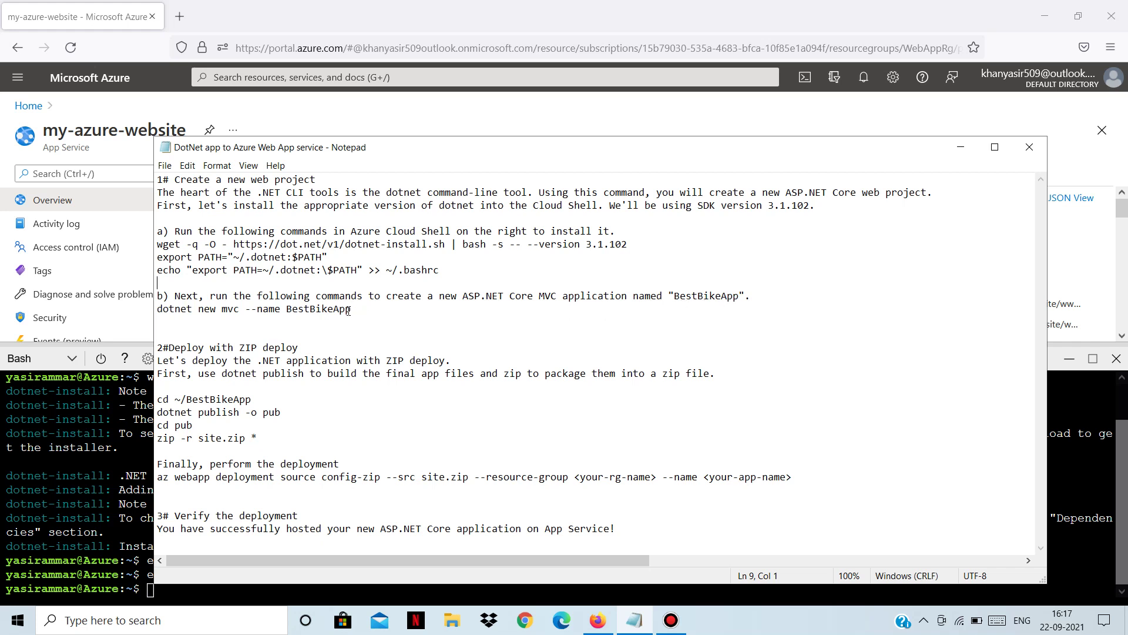
pyautogui.moveTo(351, 309); pyautogui.dragTo(159, 316)
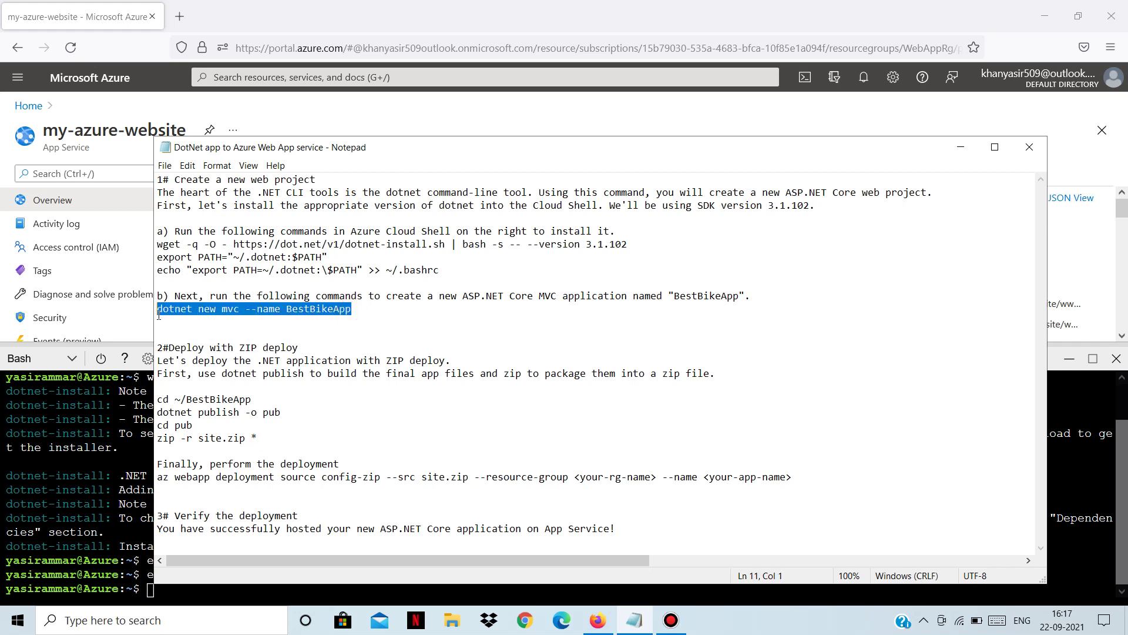
pyautogui.rightClick(207, 311)
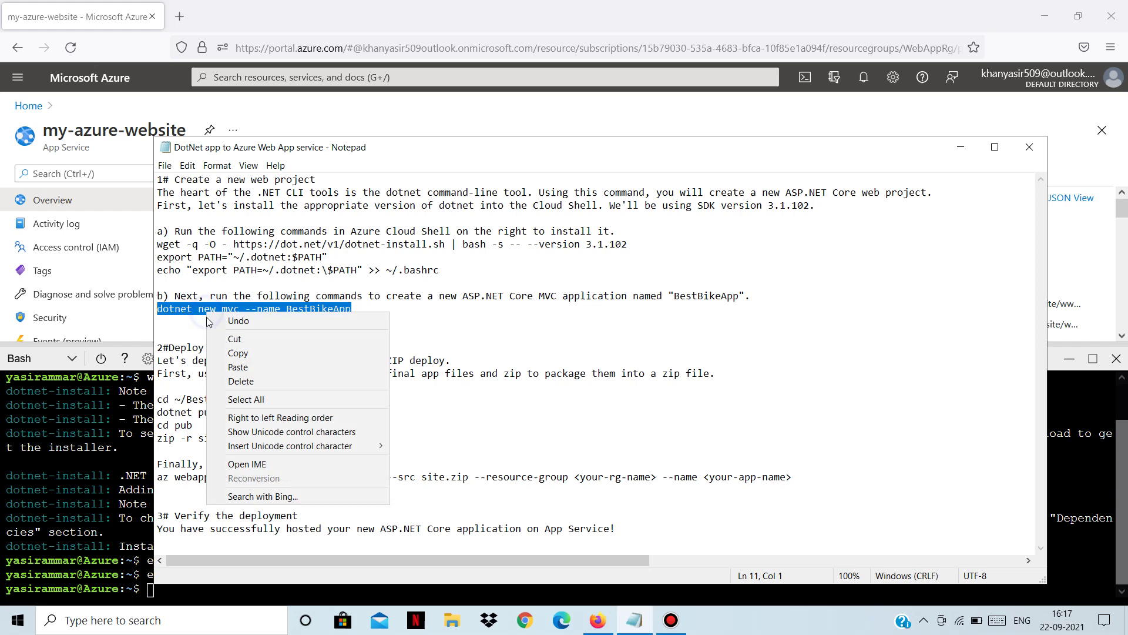
pyautogui.click(235, 353)
pyautogui.click(415, 347)
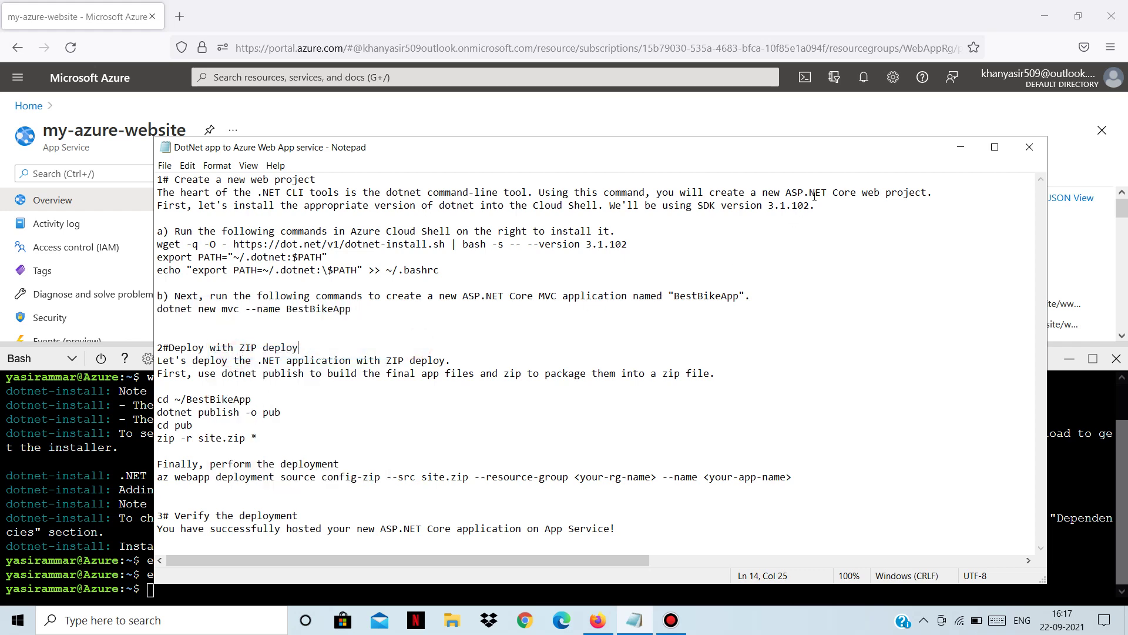
pyautogui.click(960, 148)
# Try to create the MVC application by running "dotnet new mvc --name BestBikeApp" in Cloud Shell, and review the command output
pyautogui.click(156, 588)
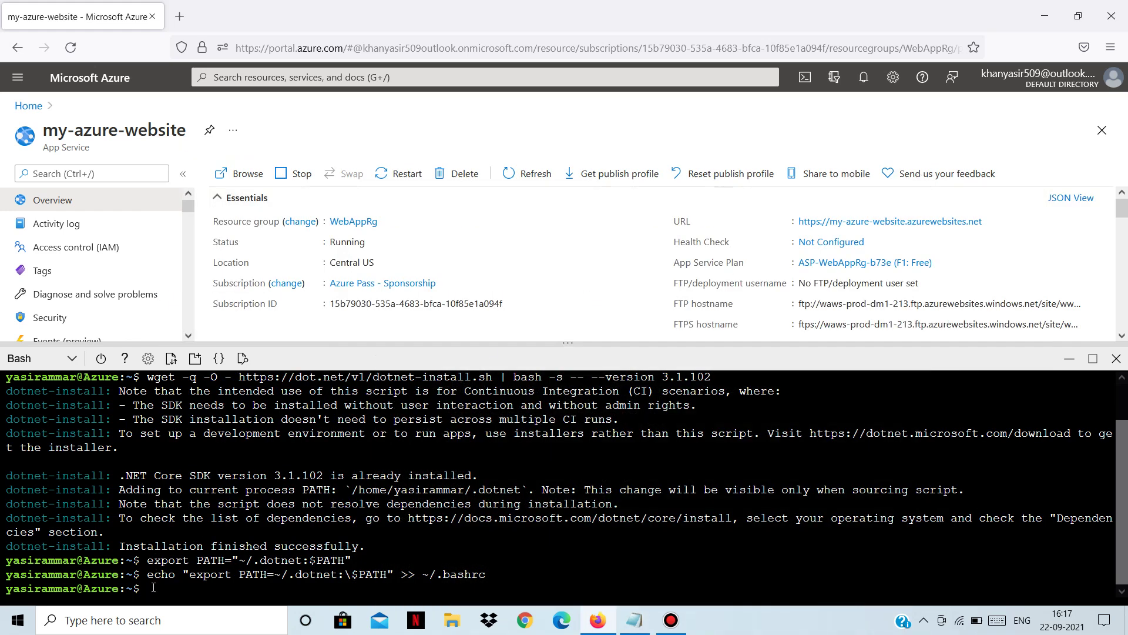
pyautogui.rightClick(157, 589)
pyautogui.click(207, 434)
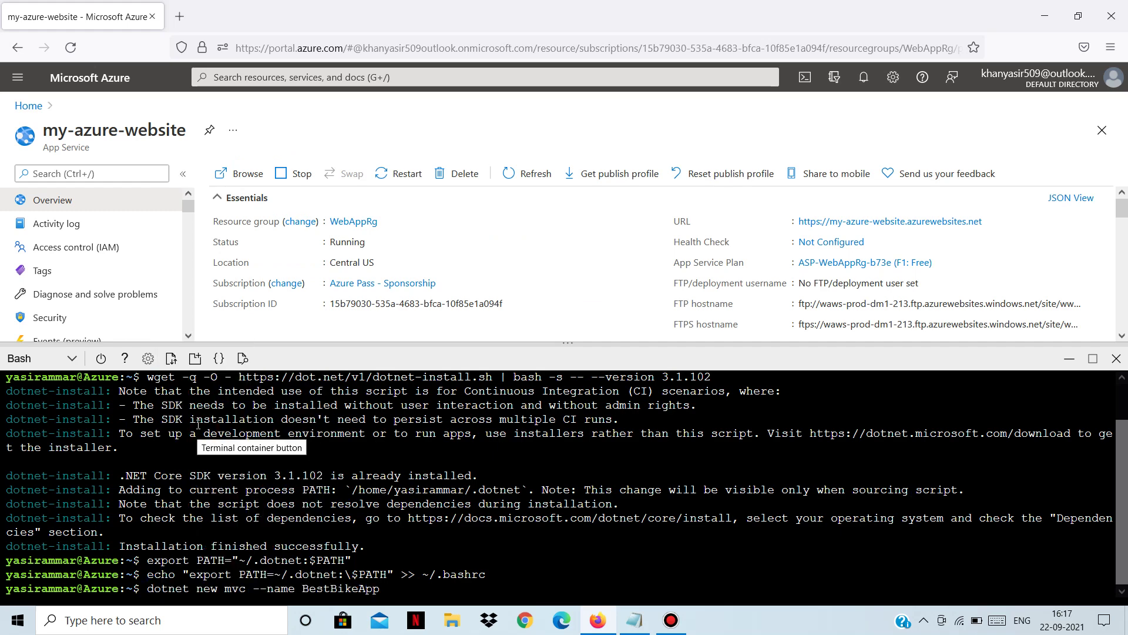
pyautogui.press('Return')
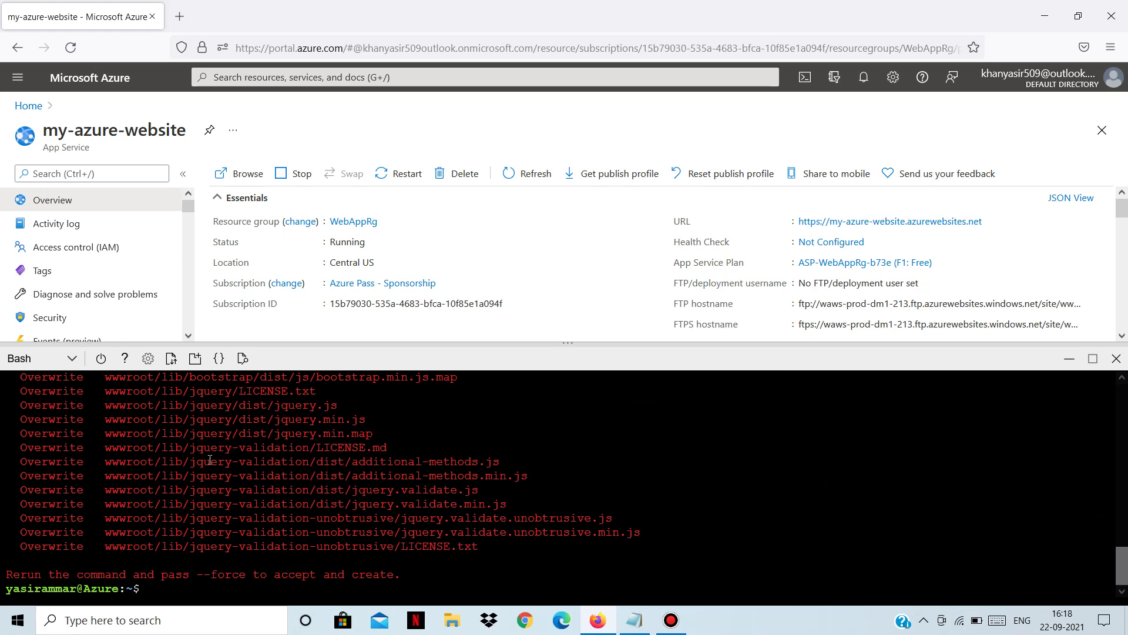
pyautogui.scroll(3, 214, 466)
pyautogui.scroll(10, 215, 466)
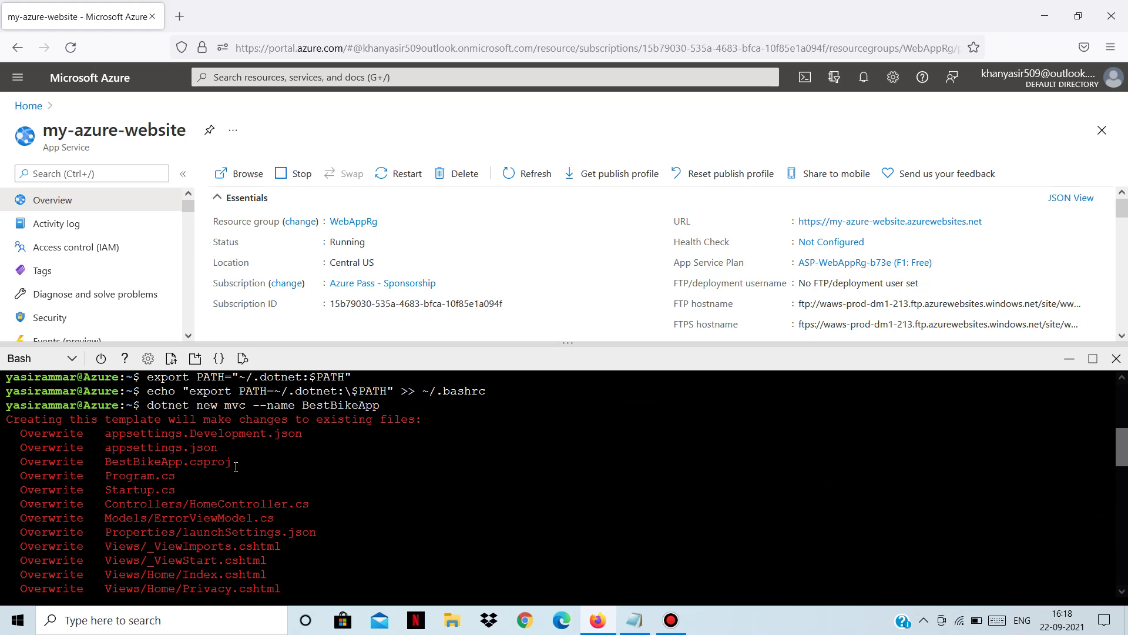
pyautogui.scroll(-13, 235, 470)
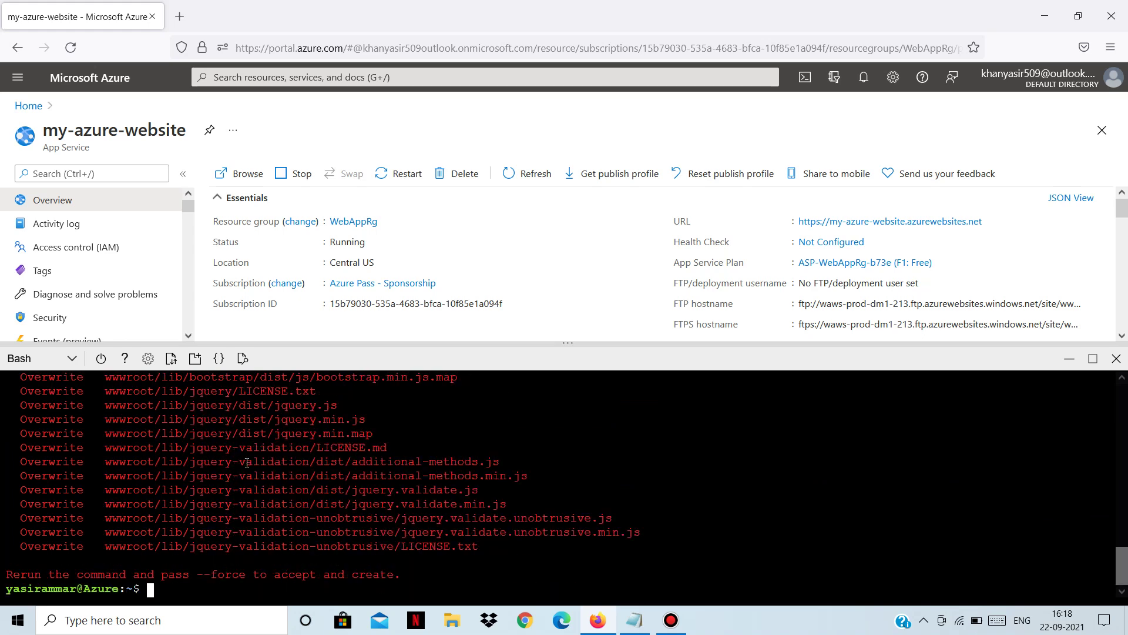
# Create the MVC application over the existing files by rerunning the command as "dotnet new mvc --name BestBikeApp --force"
pyautogui.press('Up')
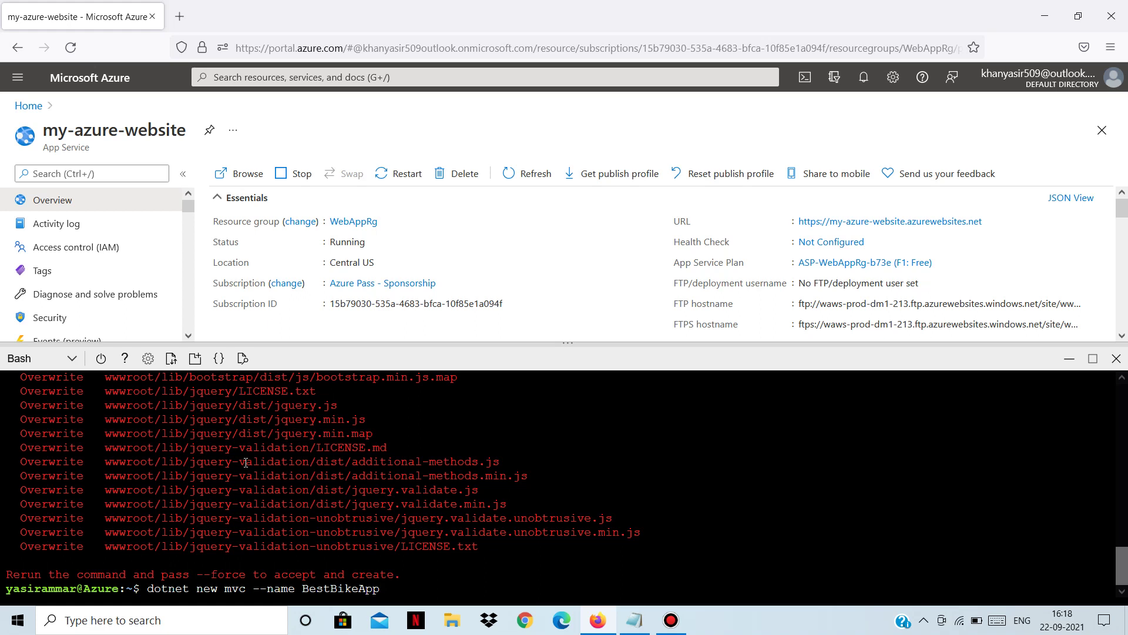
pyautogui.write('--force')
pyautogui.press('Return')
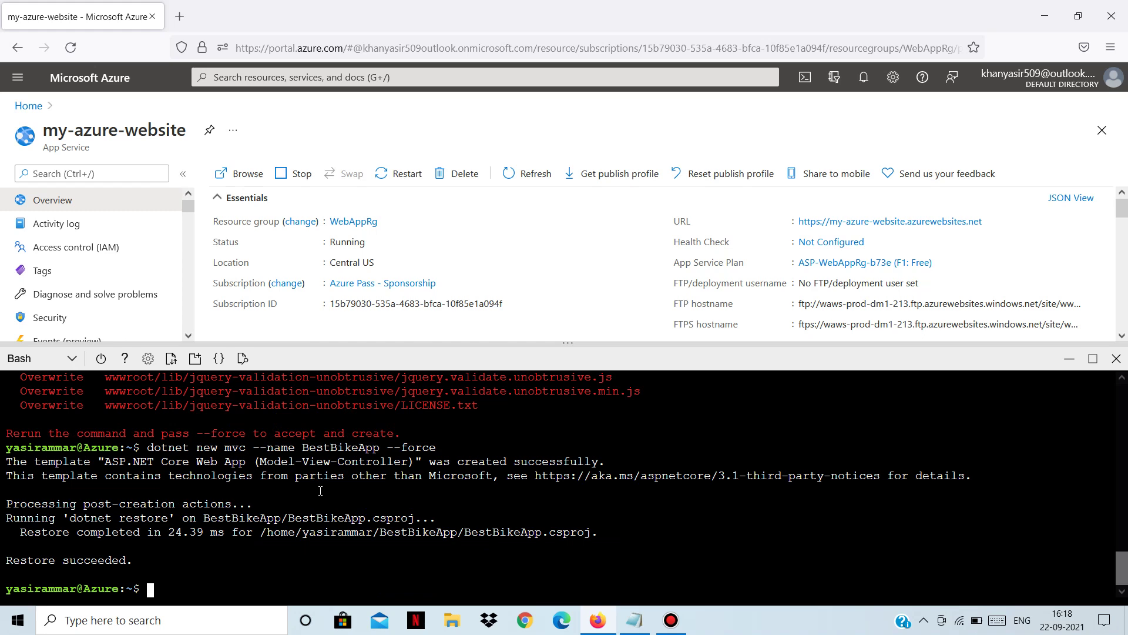
pyautogui.click(635, 620)
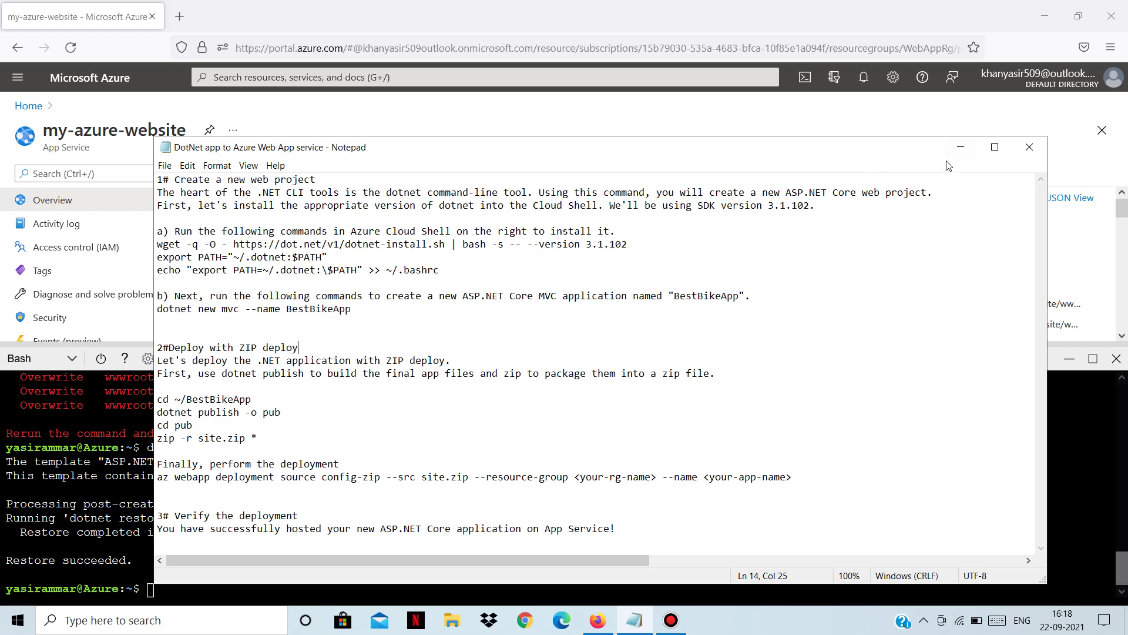
pyautogui.click(958, 148)
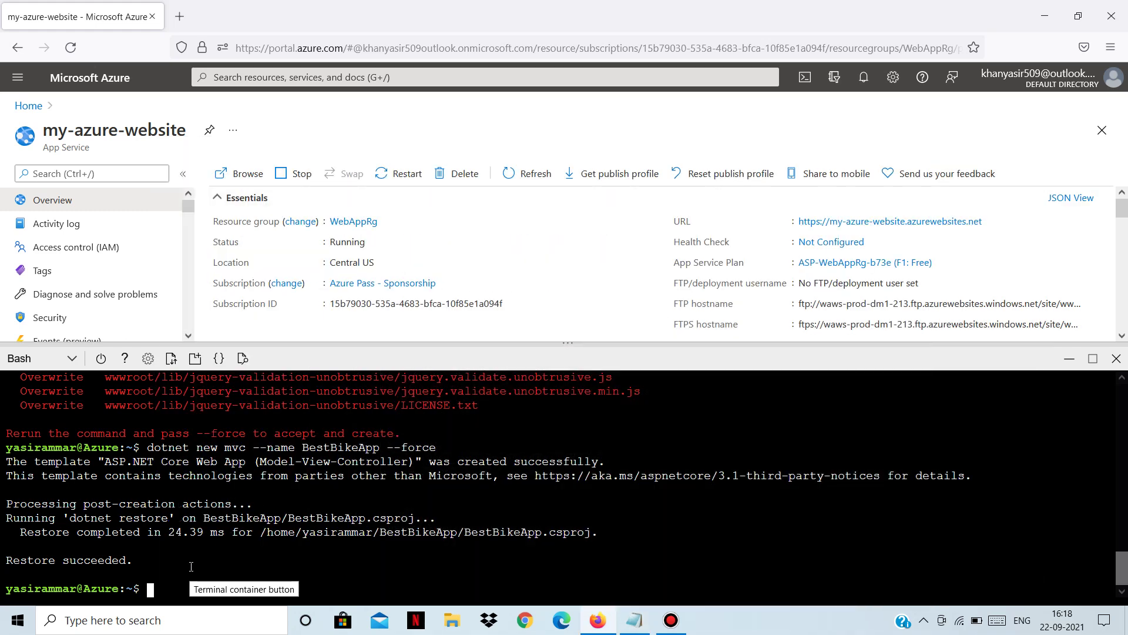
# List the home directory contents with ls and change into the BestBikeApp folder
pyautogui.write('ls')
pyautogui.press('Return')
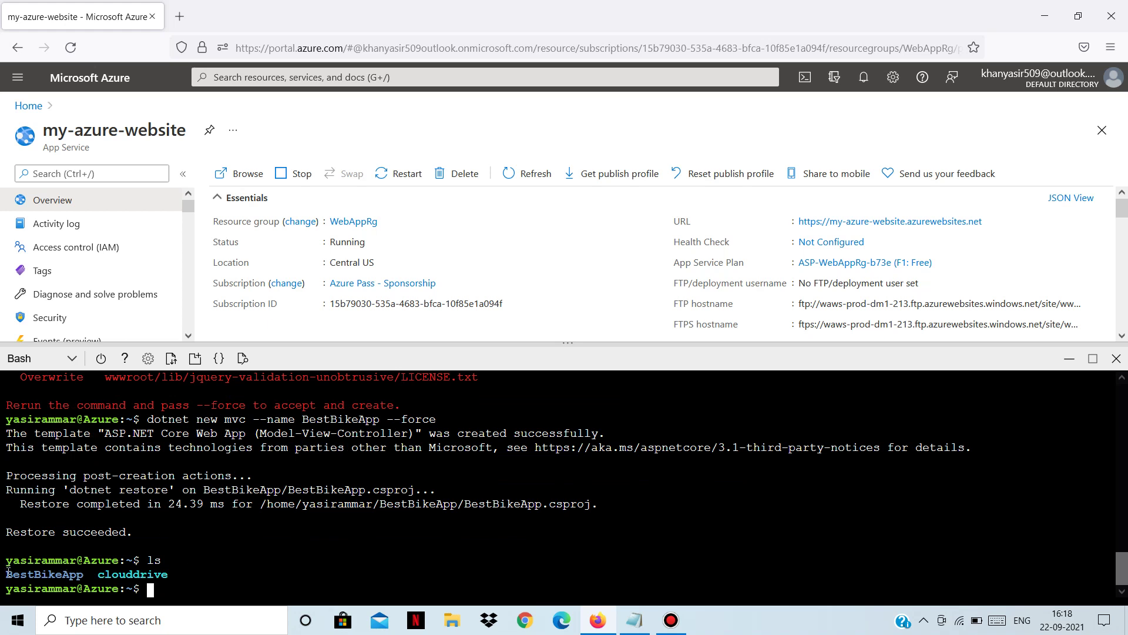
pyautogui.moveTo(8, 568); pyautogui.dragTo(85, 577)
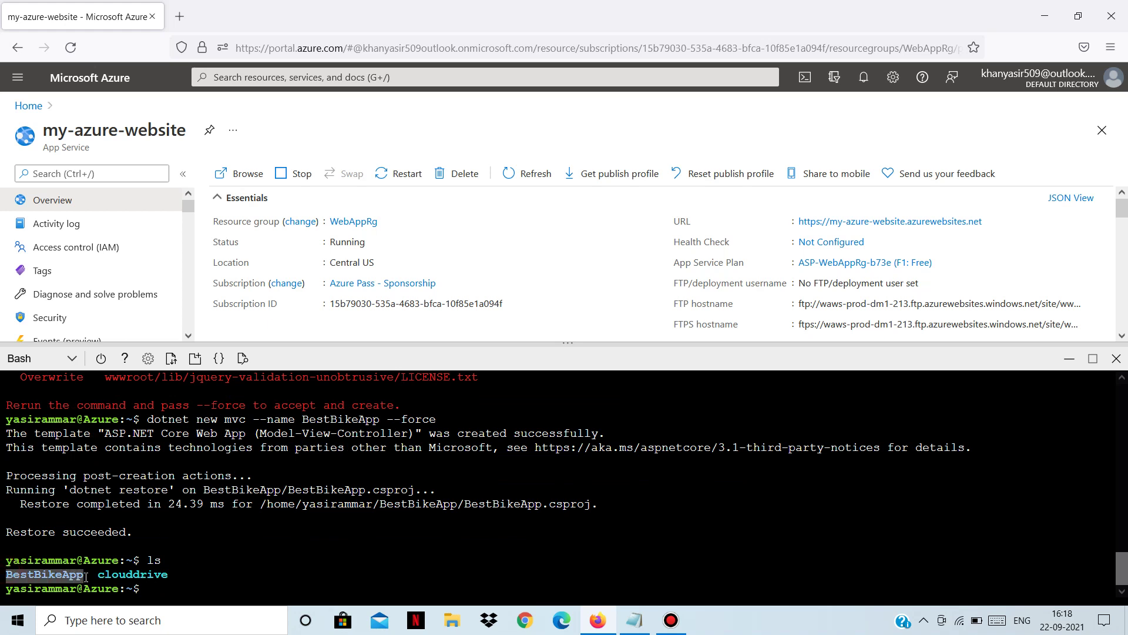
pyautogui.click(182, 590)
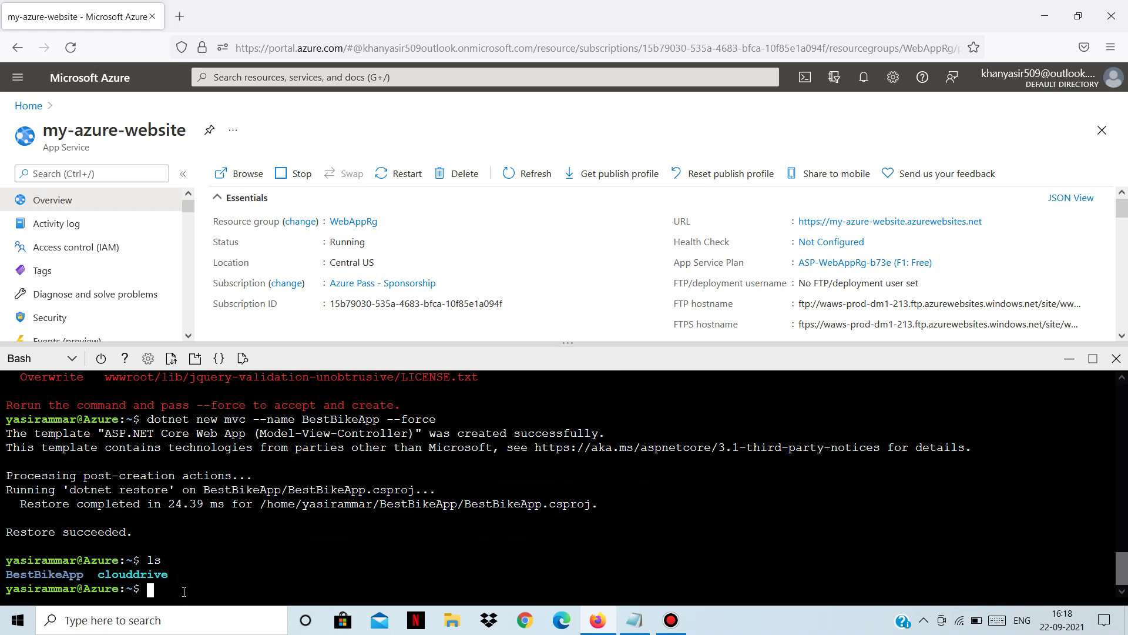
pyautogui.write('cd ')
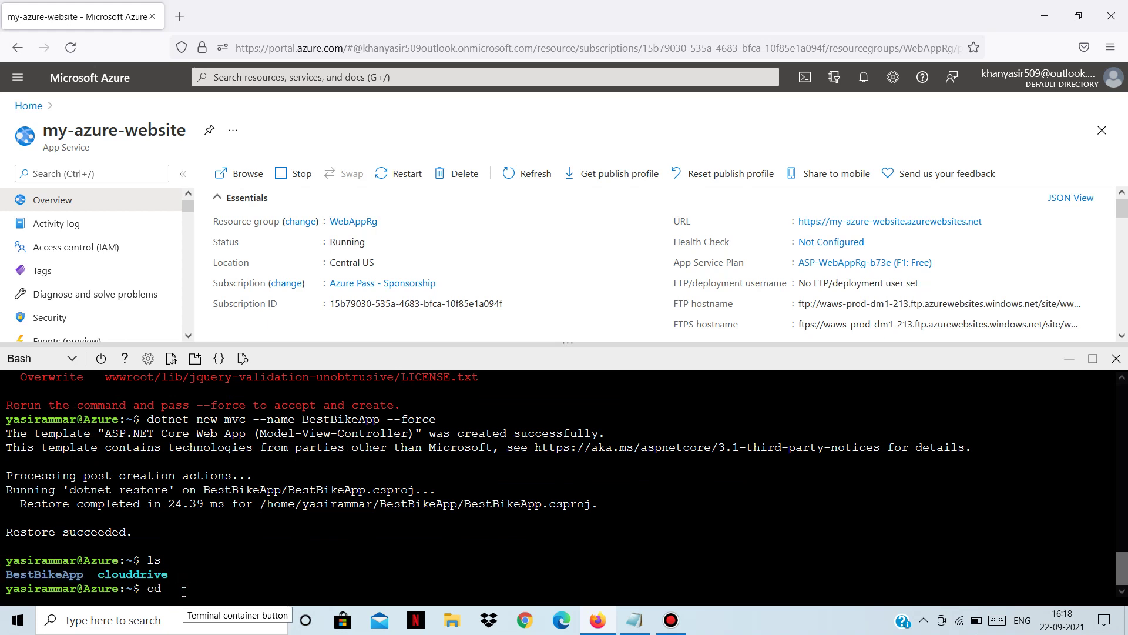
pyautogui.write('BestBikeApp')
pyautogui.press('Return')
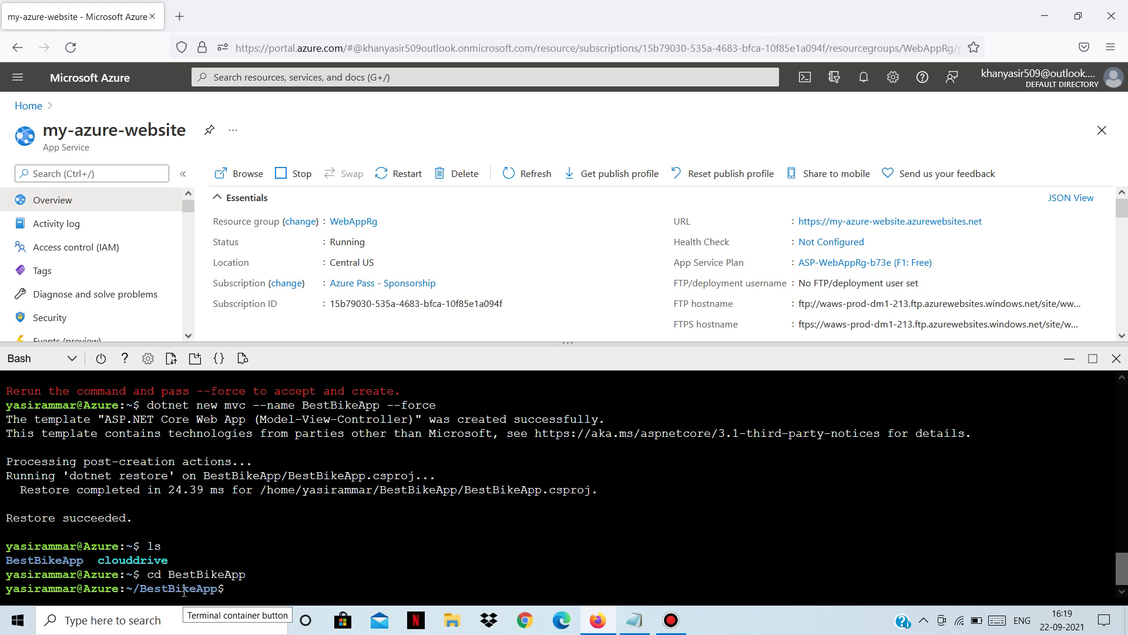
# List the BestBikeApp project files with ls and in detail with ls -l, and look through the listing
pyautogui.write('ls')
pyautogui.press('Return')
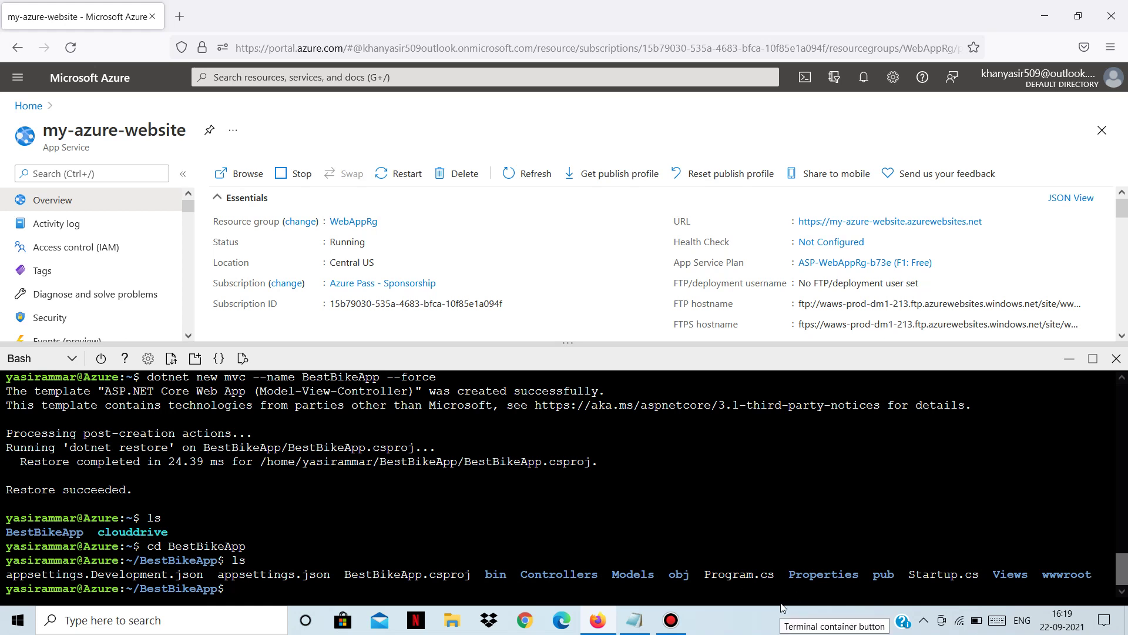
pyautogui.write('ls -l')
pyautogui.press('Return')
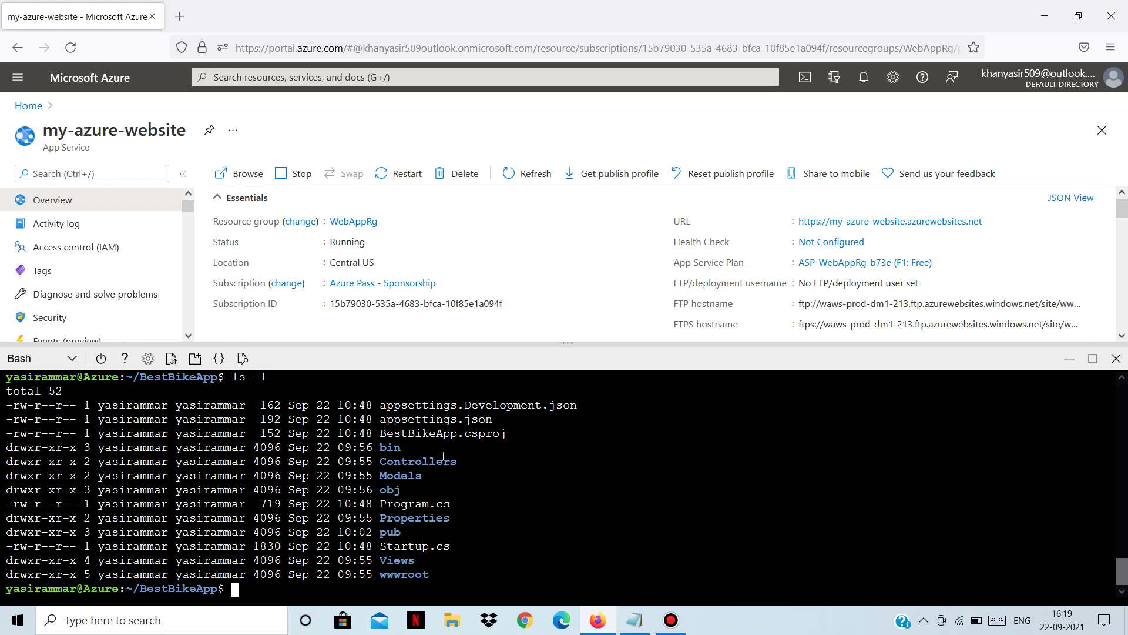
pyautogui.scroll(2, 440, 476)
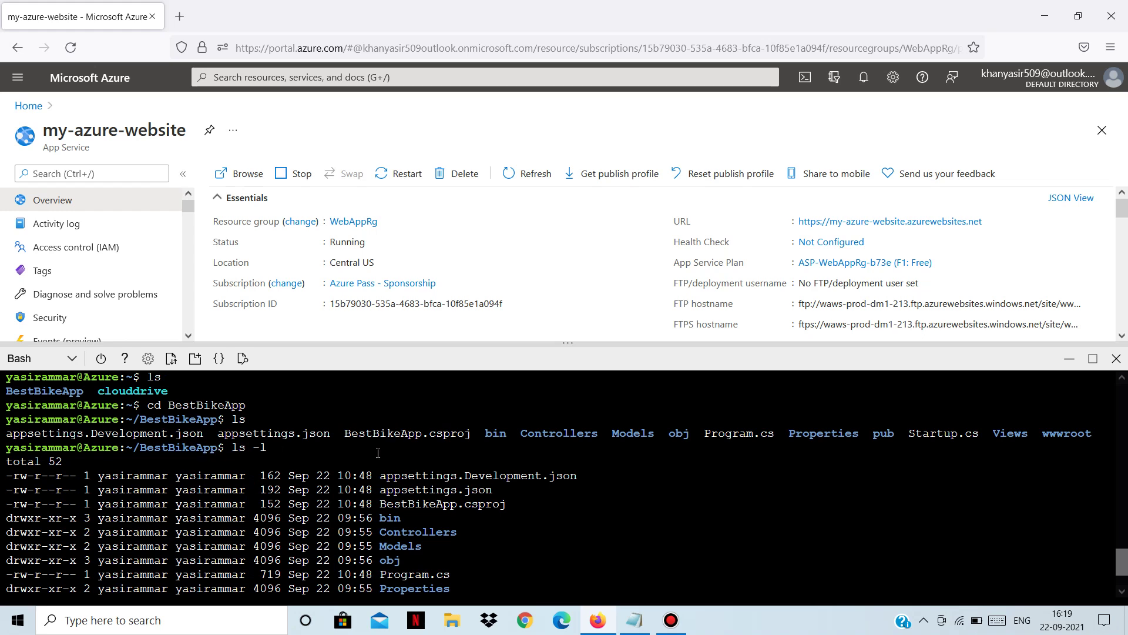
pyautogui.scroll(-2, 399, 468)
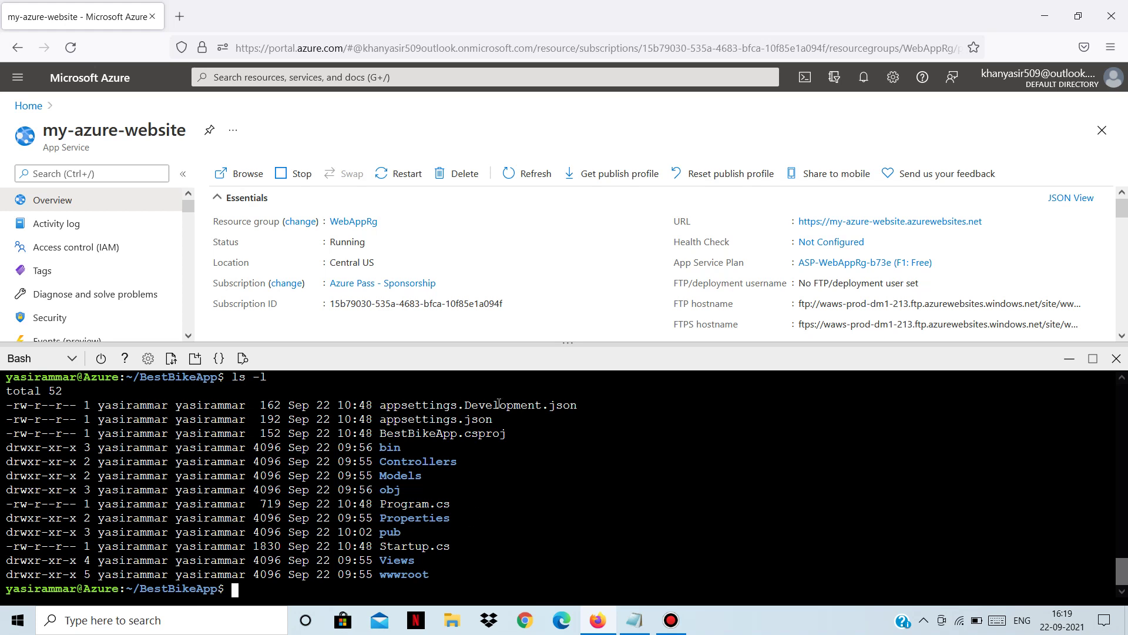
# Insert a space after "2#" in the "Deploy with ZIP deploy" heading of the Notepad notes and save the file
pyautogui.click(634, 620)
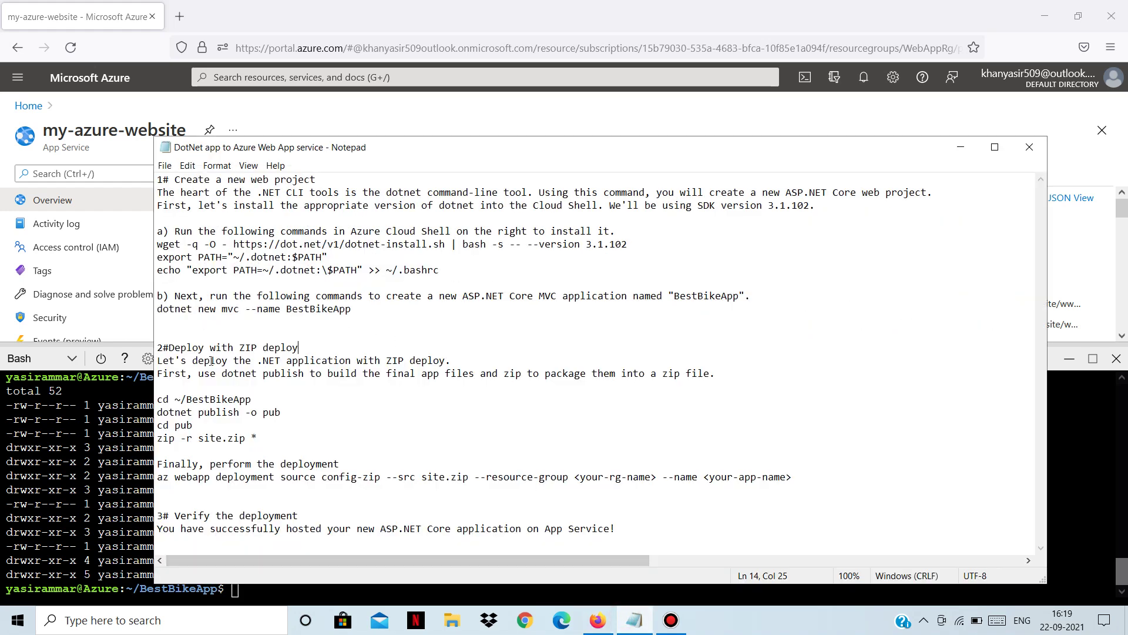
pyautogui.click(169, 347)
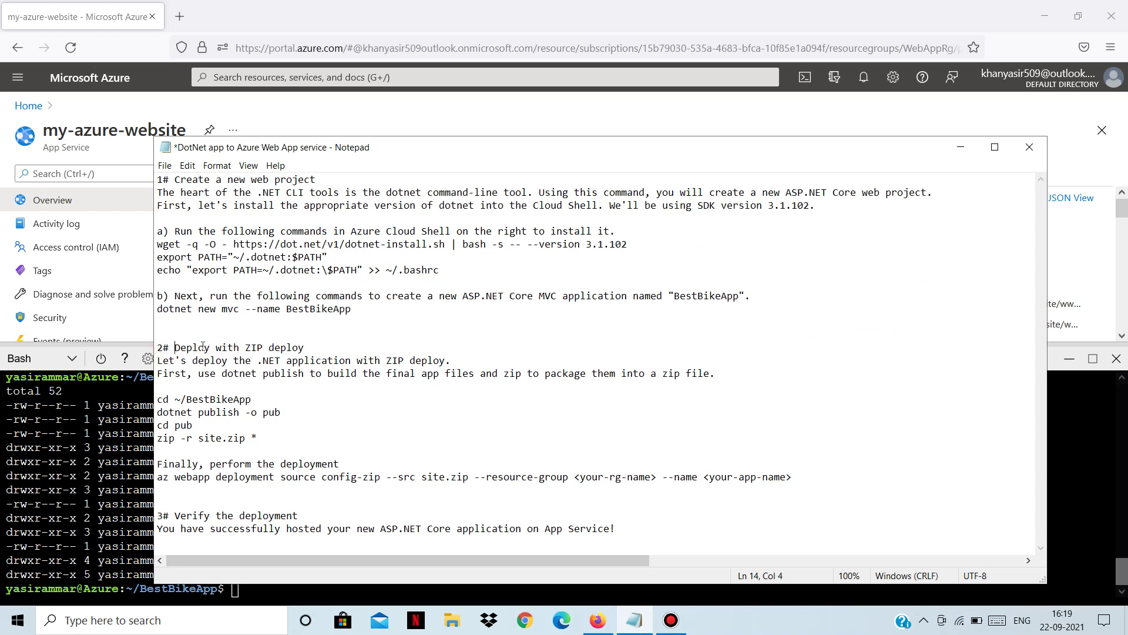
pyautogui.hotkey('ctrl', 's')
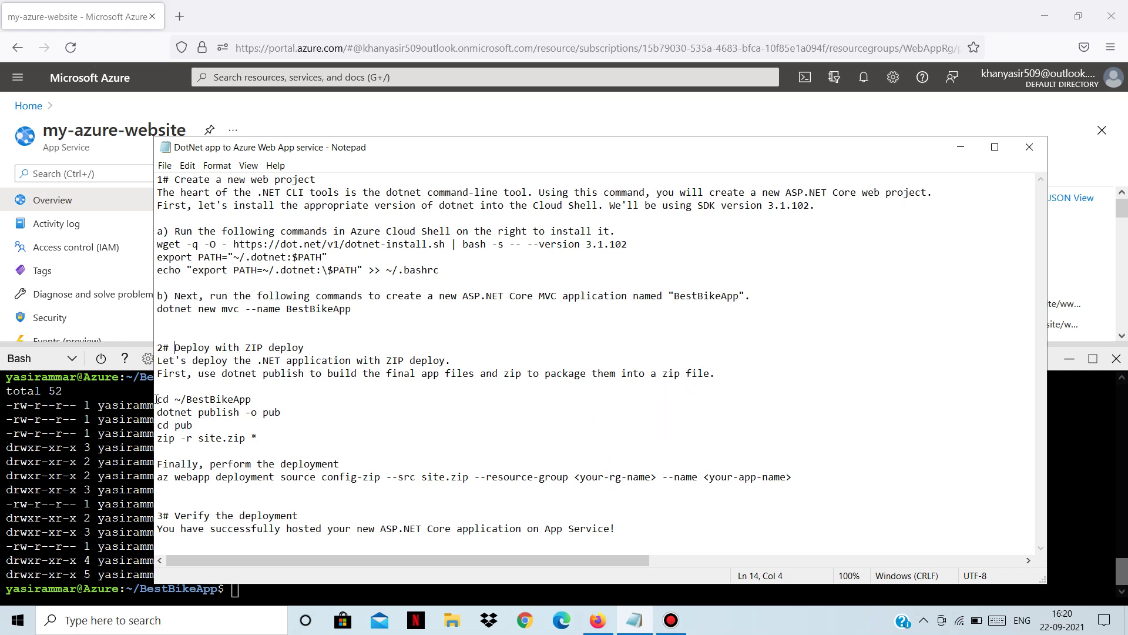
# Copy the four commands from "cd ~/BestBikeApp" to "zip -r site.zip *" from the notes and return to the portal
pyautogui.moveTo(157, 399); pyautogui.dragTo(254, 434)
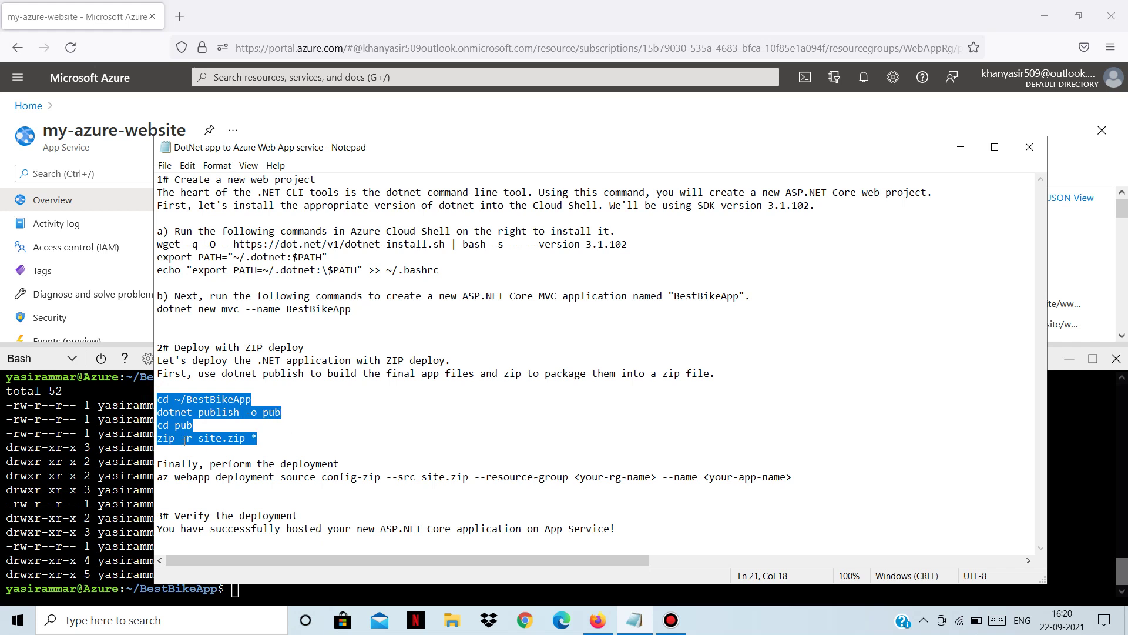
pyautogui.click(171, 441)
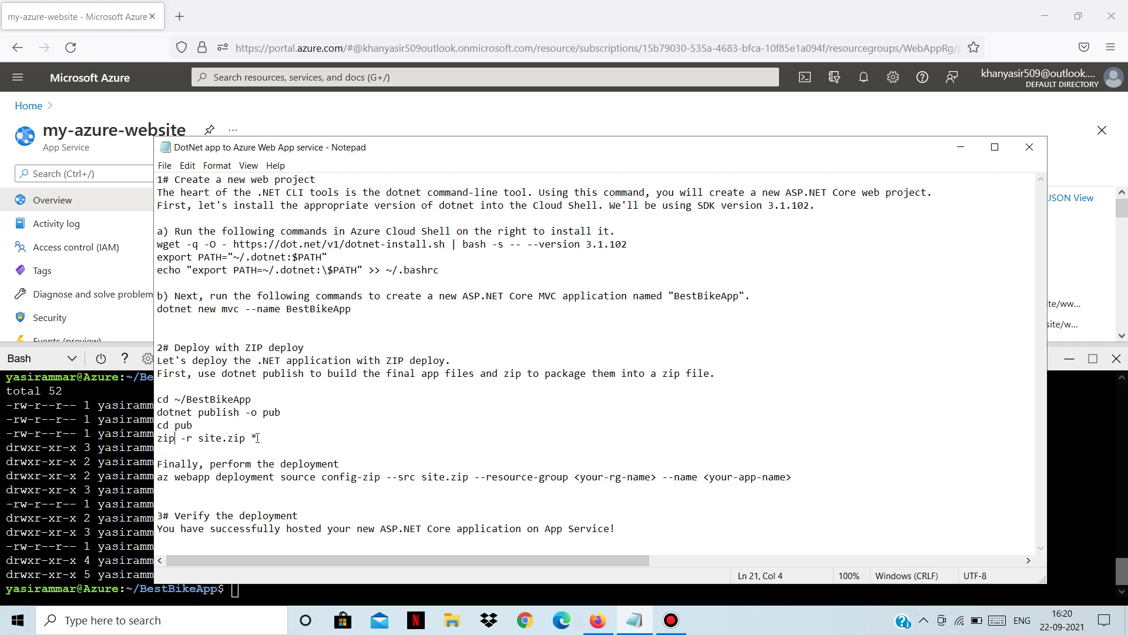
pyautogui.moveTo(257, 438); pyautogui.dragTo(160, 399)
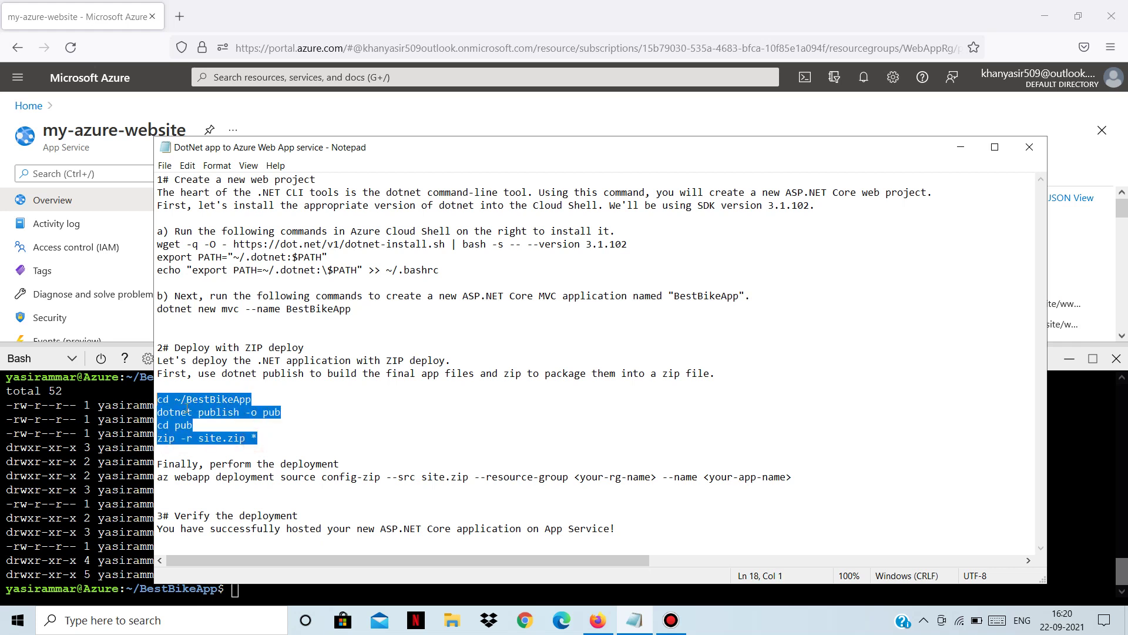
pyautogui.rightClick(192, 411)
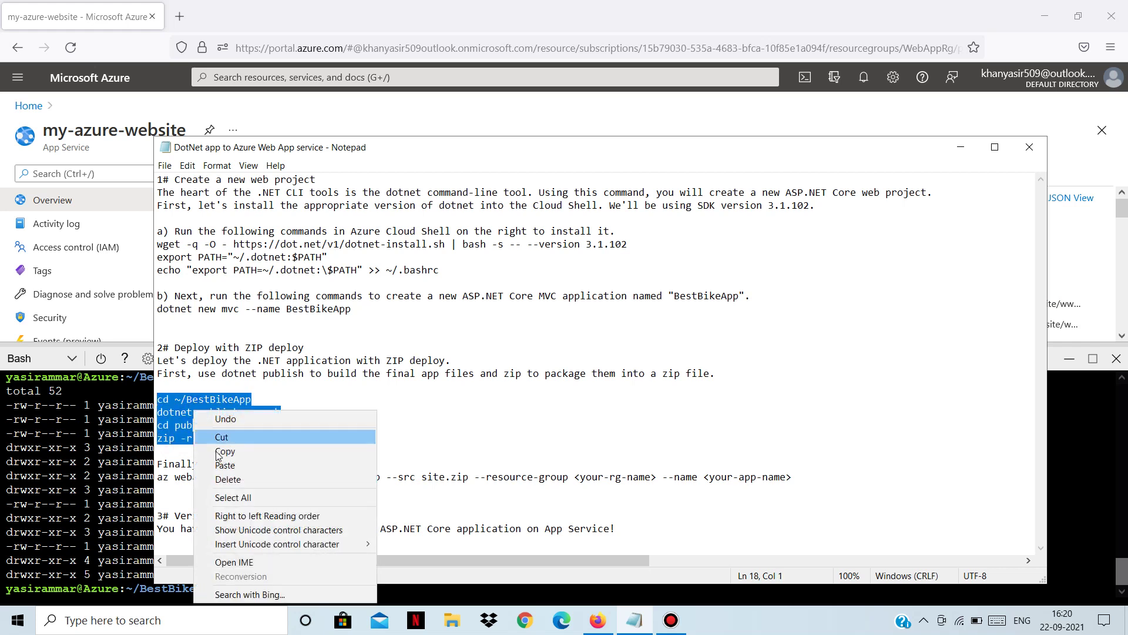
pyautogui.click(223, 451)
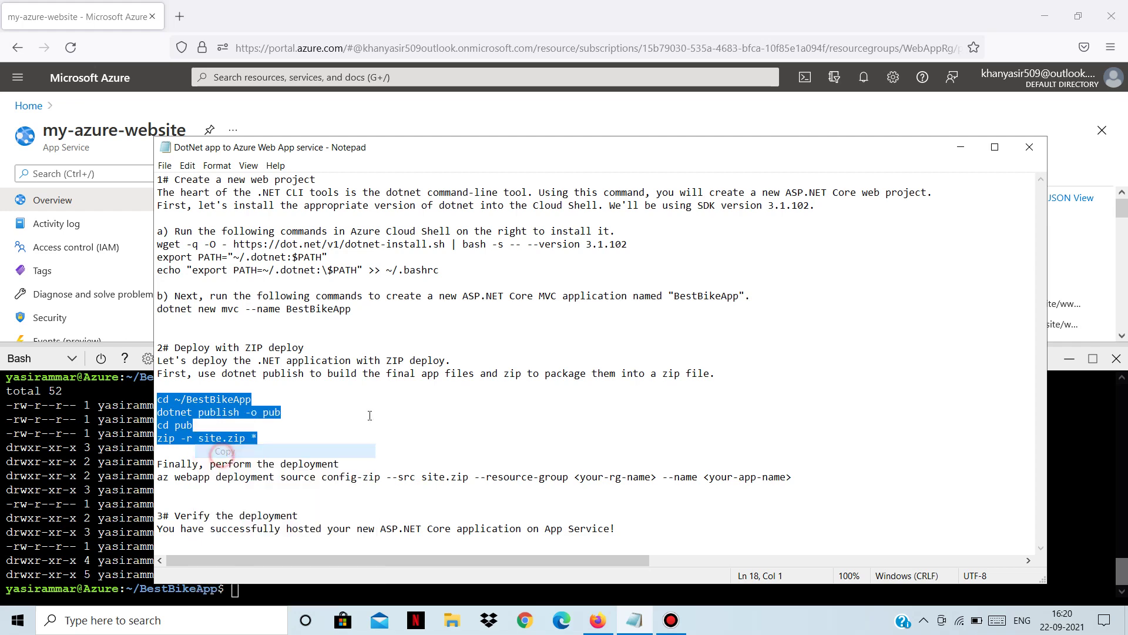
pyautogui.click(962, 148)
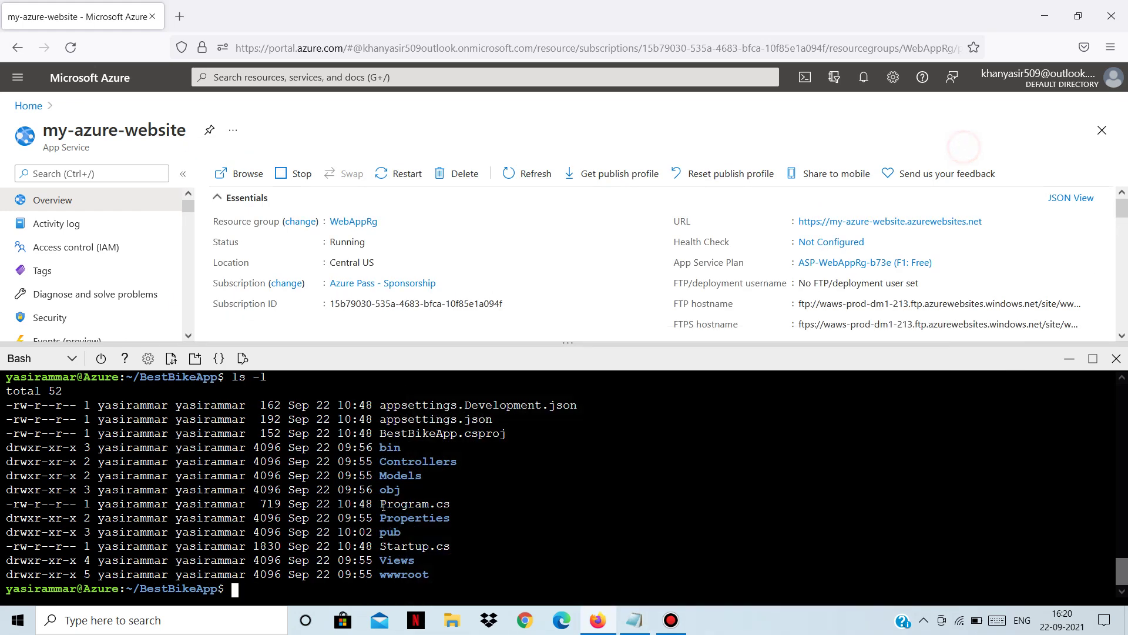
# Paste and run the copied commands in Cloud Shell to publish BestBikeApp to pub and package it into site.zip
pyautogui.rightClick(333, 586)
pyautogui.click(391, 429)
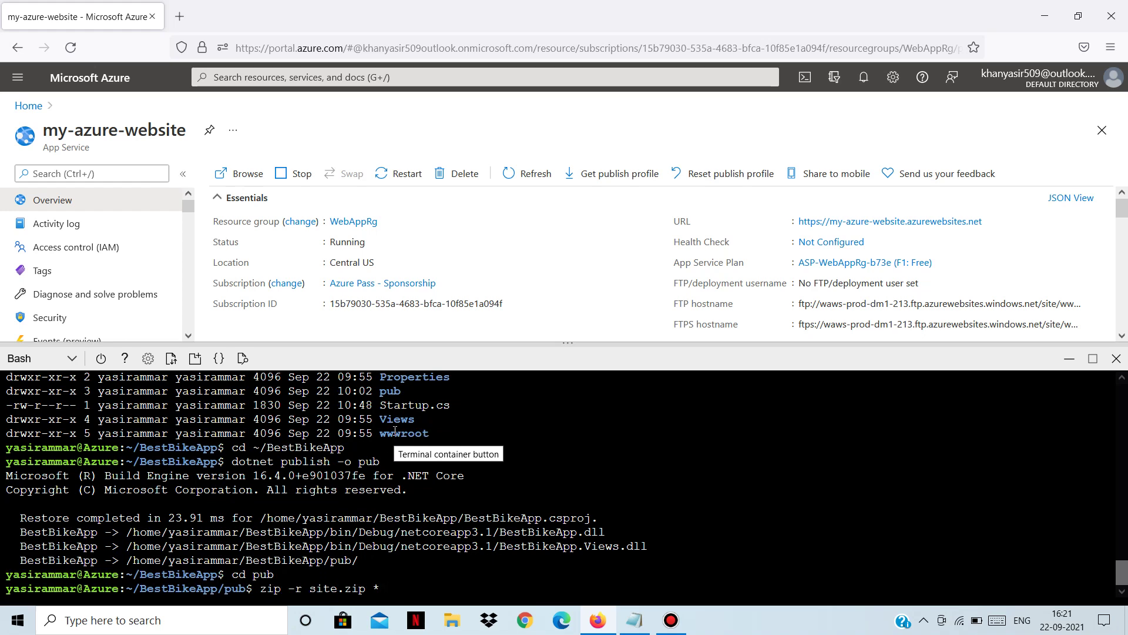
pyautogui.press('Return')
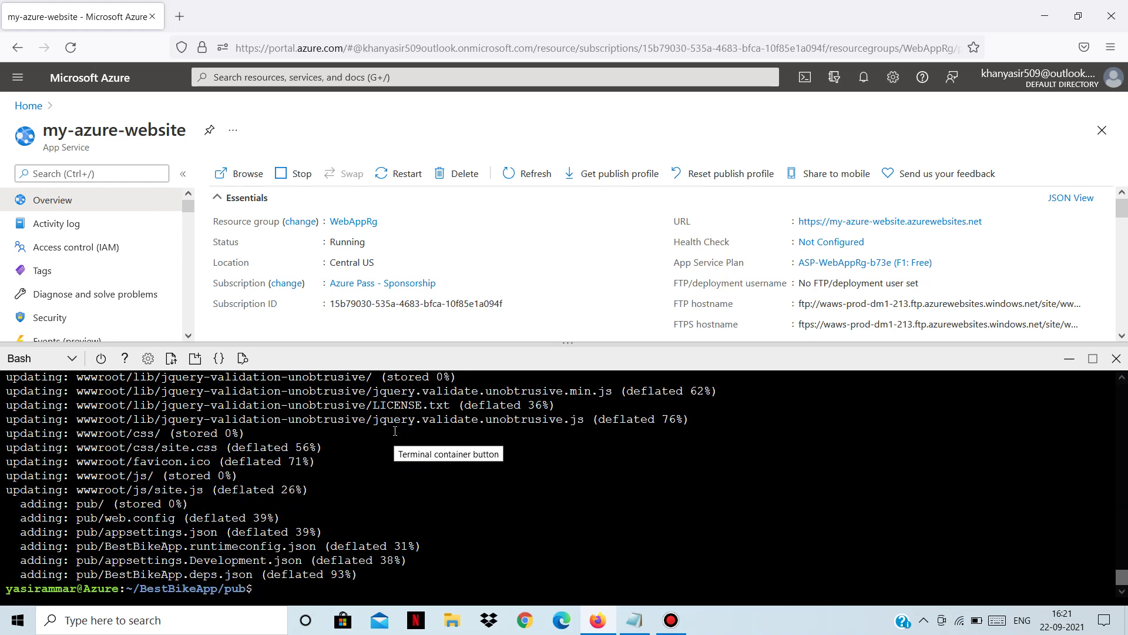
# Examine the Cloud Shell output of the dotnet publish and zip commands from start to end
pyautogui.scroll(3, 352, 458)
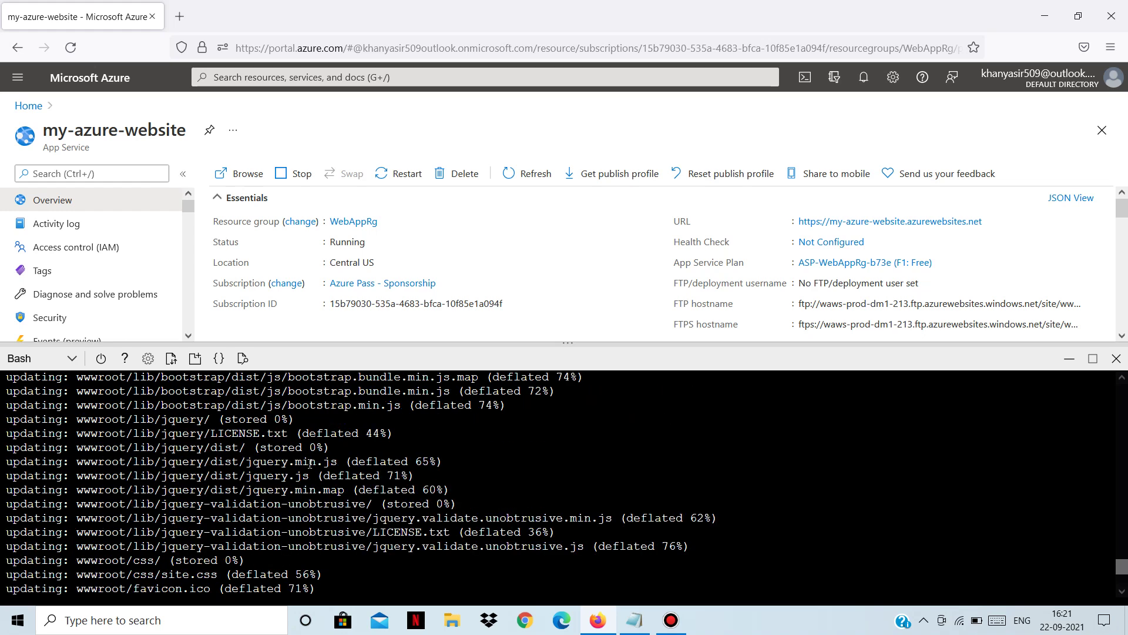
pyautogui.scroll(-3, 341, 476)
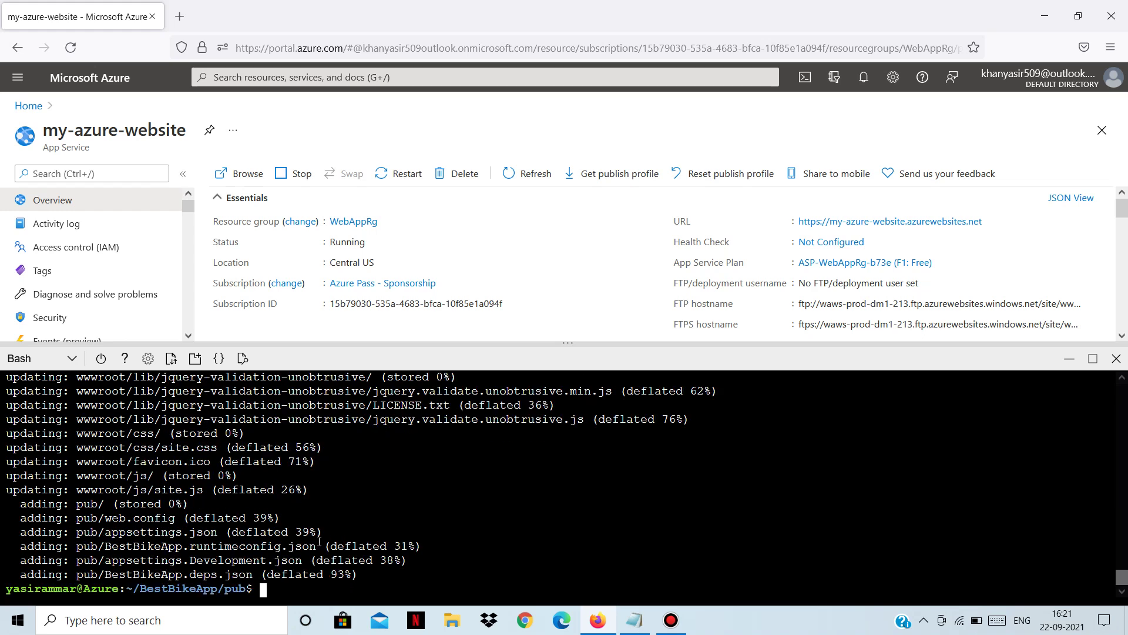
pyautogui.scroll(5, 470, 510)
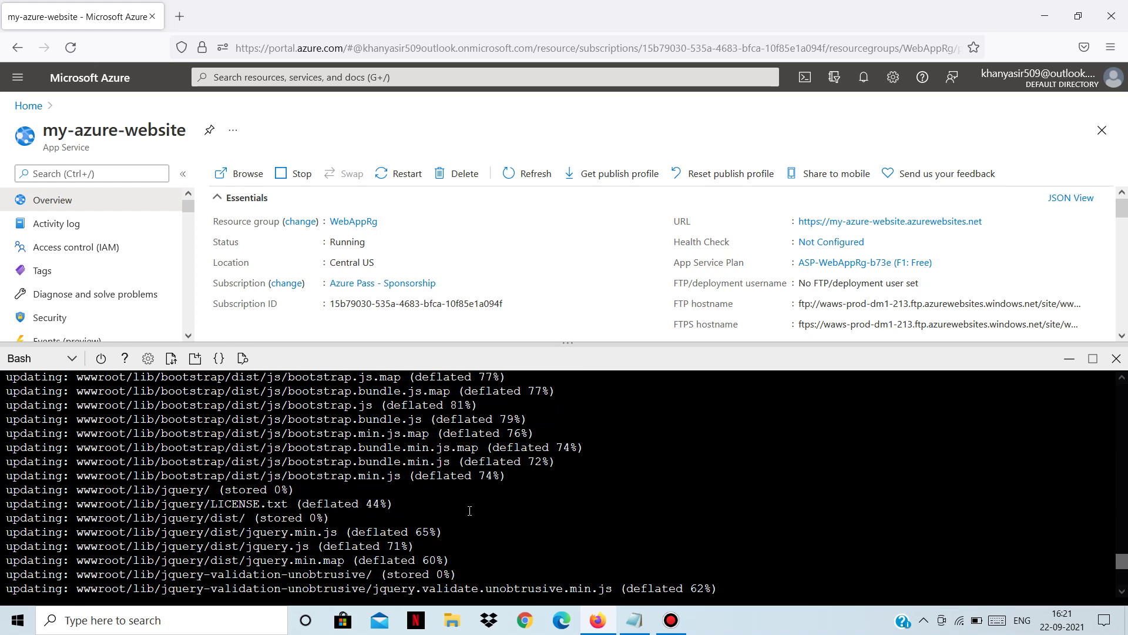
pyautogui.scroll(15, 470, 510)
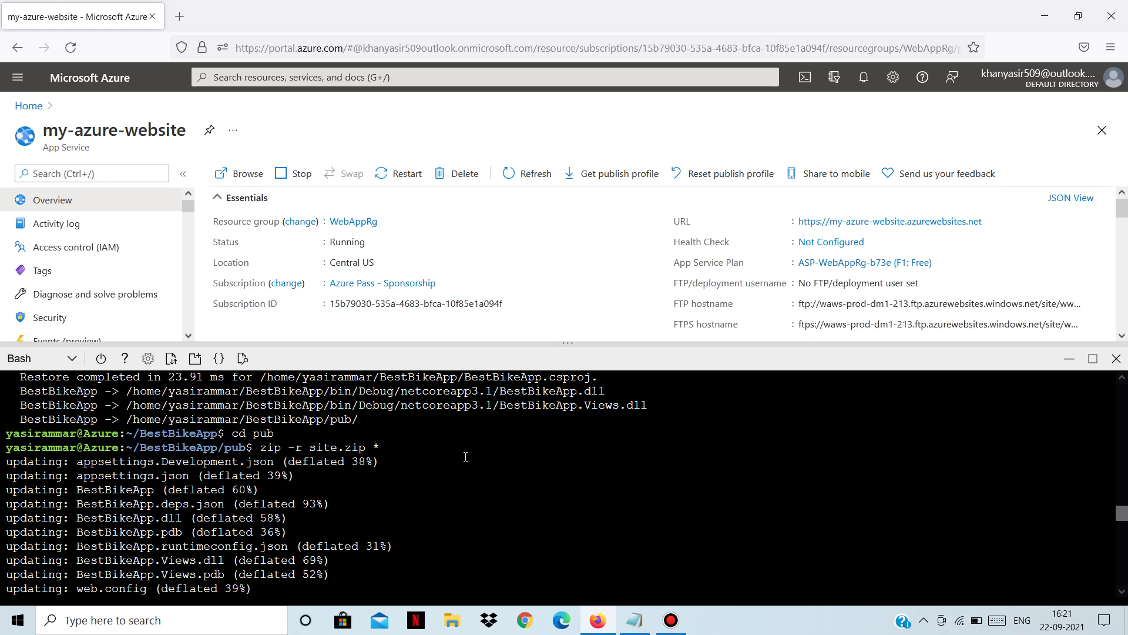
pyautogui.scroll(-9, 478, 464)
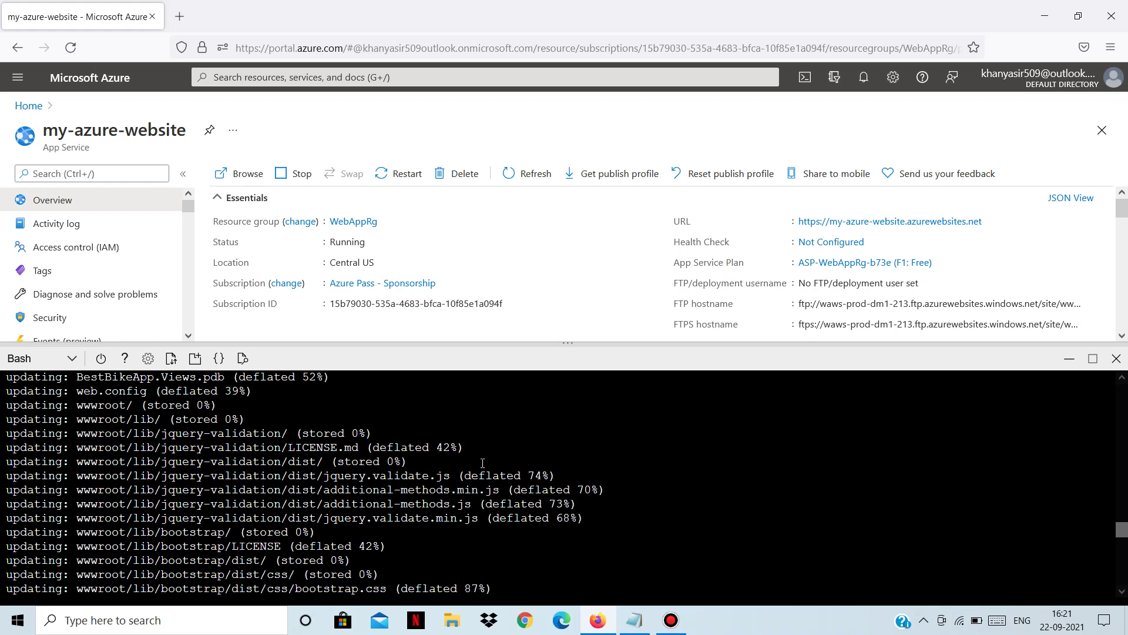
pyautogui.scroll(9, 468, 487)
pyautogui.scroll(6, 468, 486)
pyautogui.scroll(-4, 428, 516)
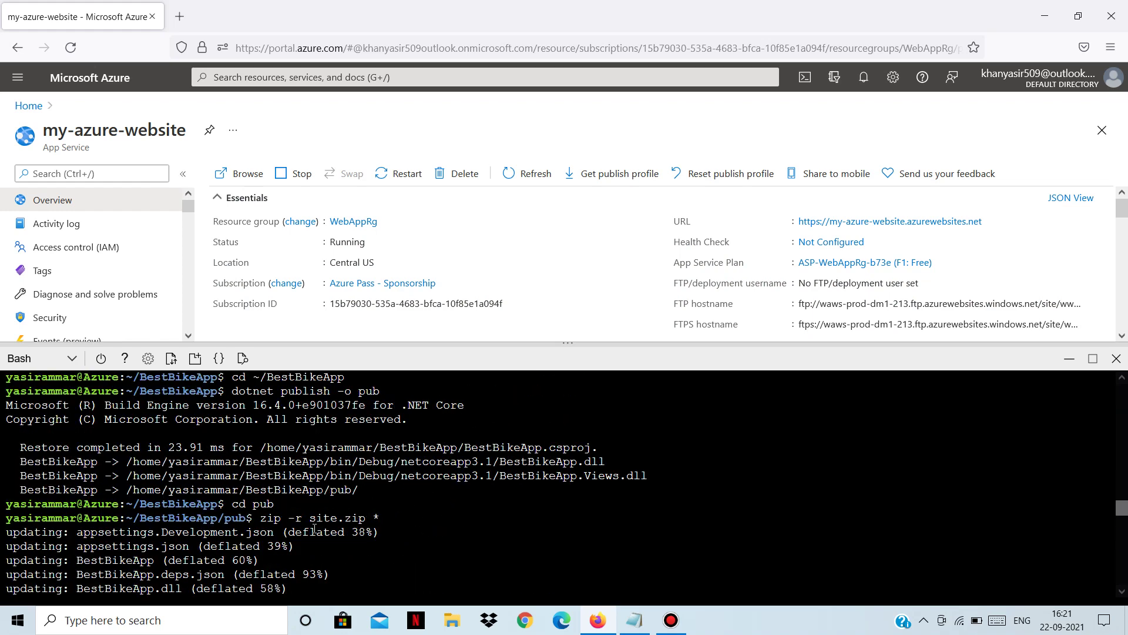
pyautogui.scroll(-20, 438, 513)
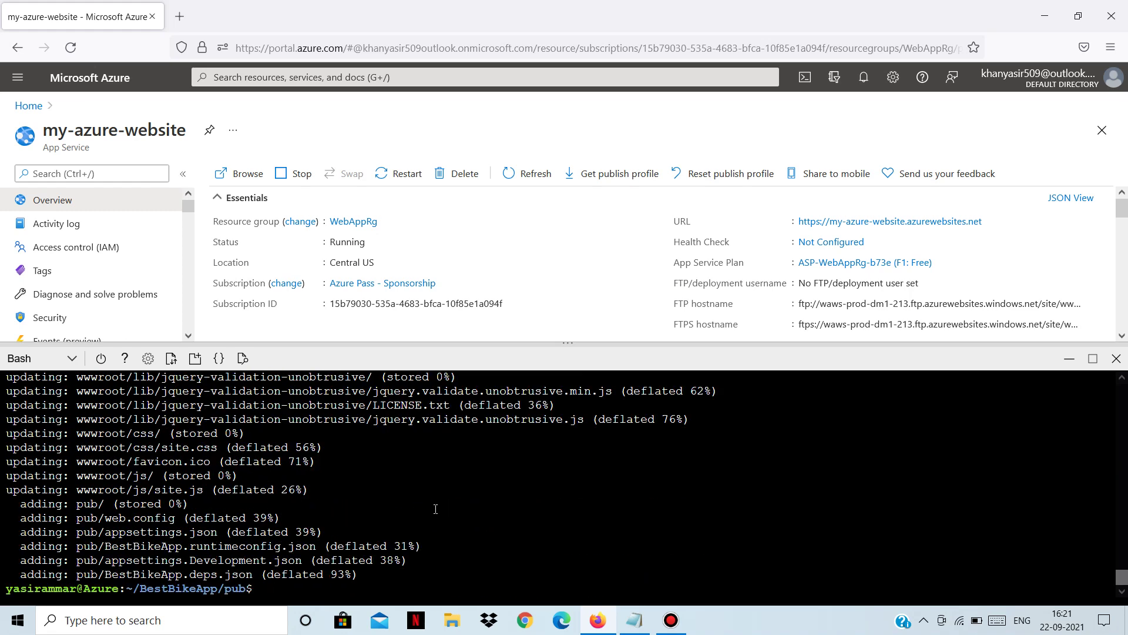
# List the pub folder contents with ls and locate the site.zip package
pyautogui.write('ls')
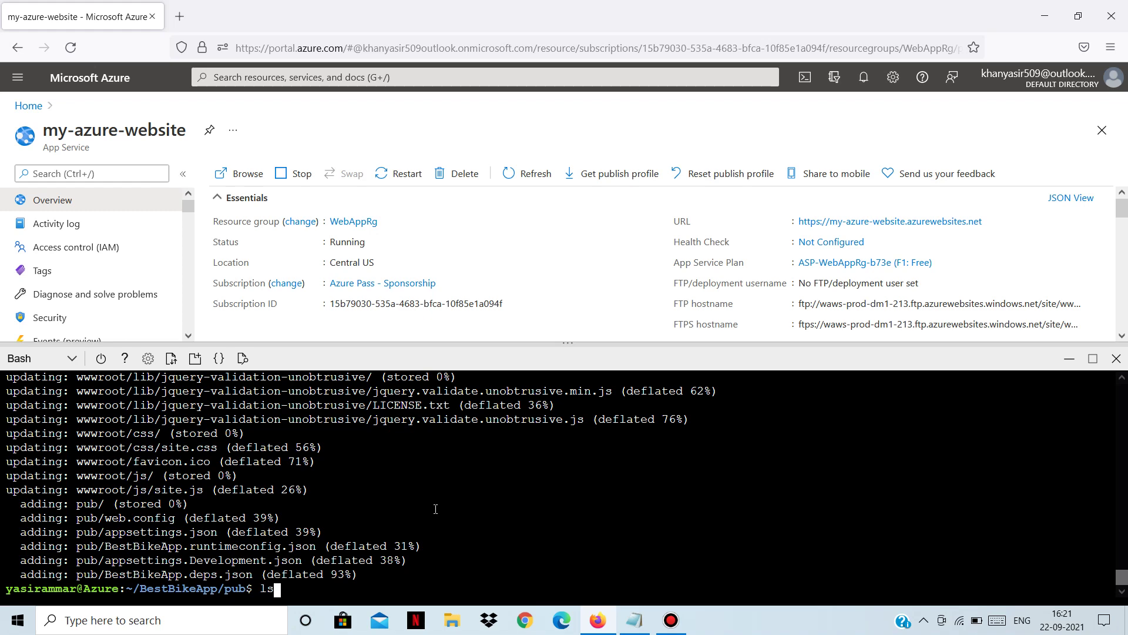
pyautogui.press('Return')
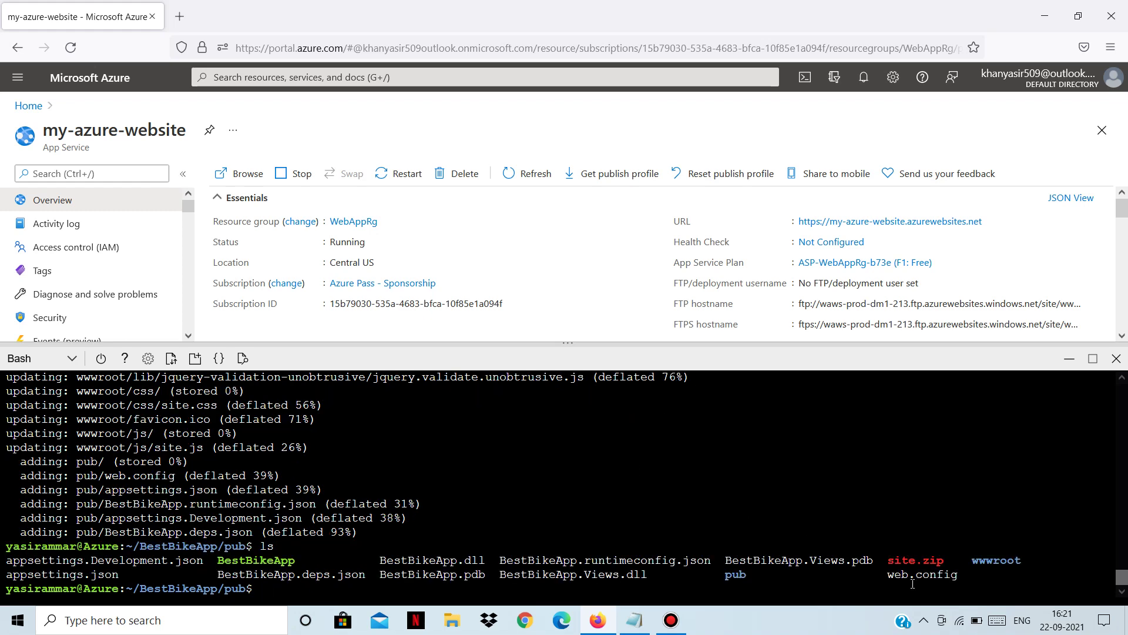
pyautogui.moveTo(890, 560); pyautogui.dragTo(947, 557)
pyautogui.click(944, 546)
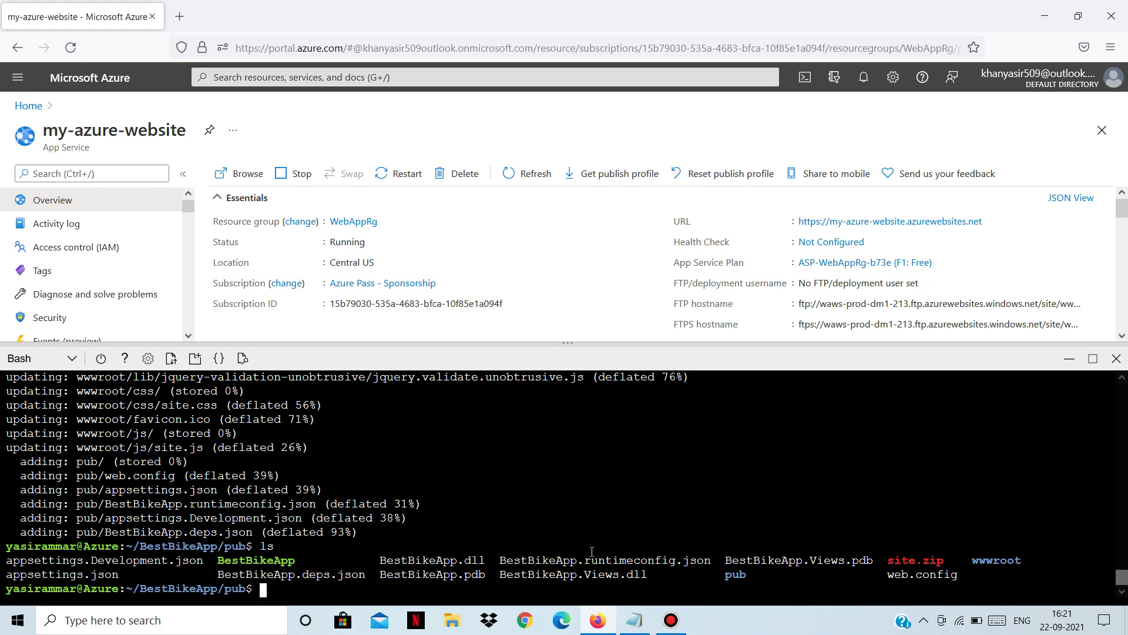
# Copy the "az webapp deployment source config-zip" command line from the notes and return to the portal
pyautogui.click(635, 620)
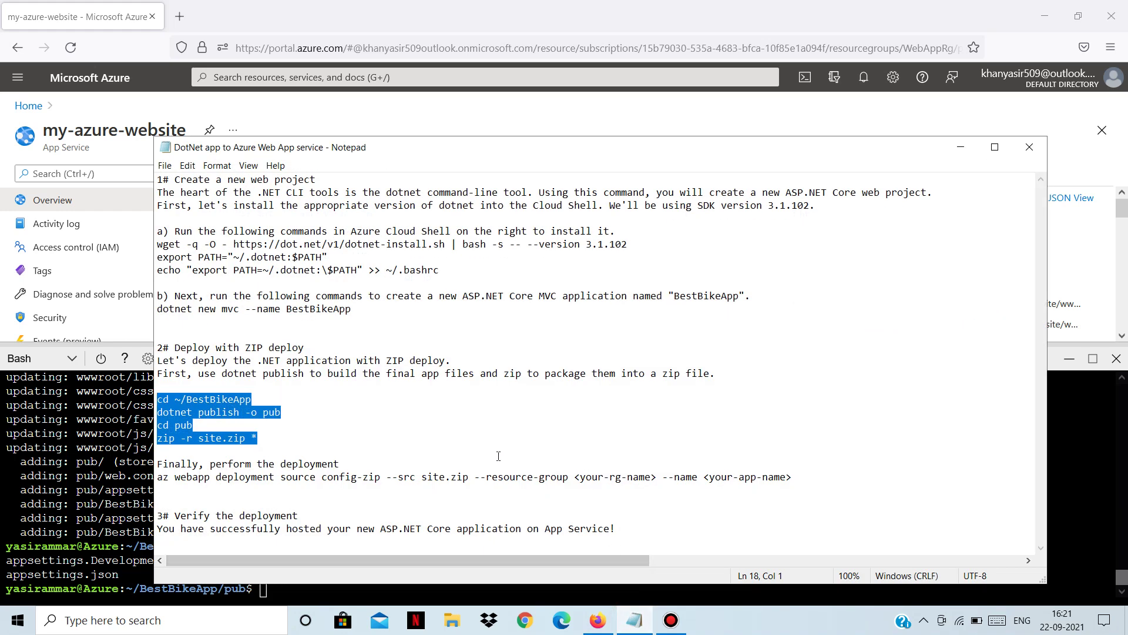
pyautogui.click(499, 456)
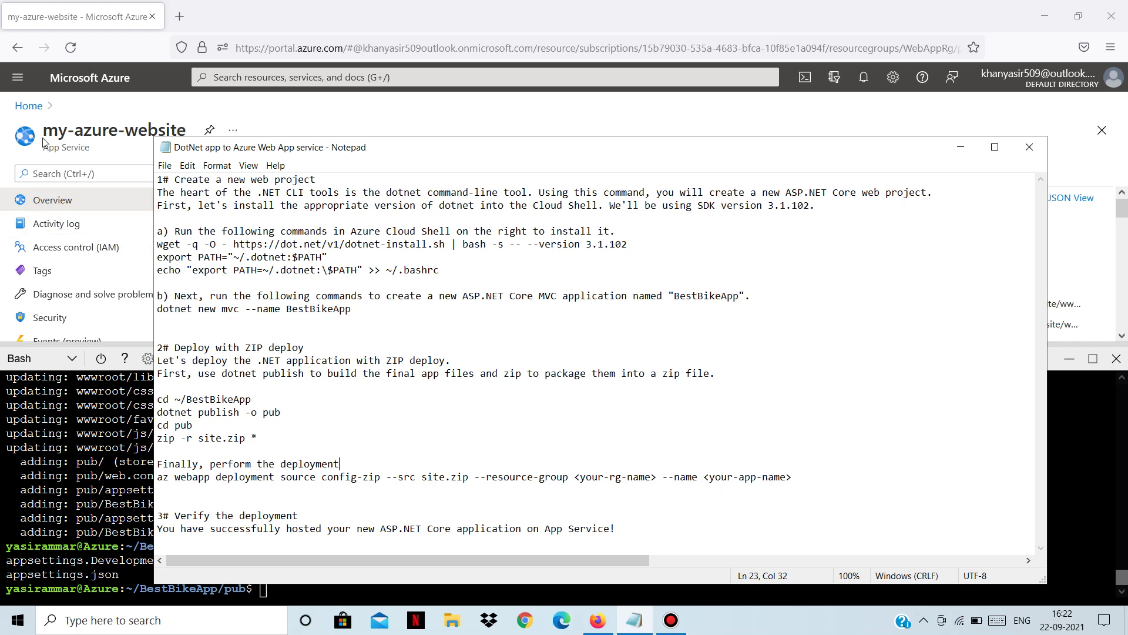
pyautogui.moveTo(186, 129); pyautogui.dragTo(43, 129)
pyautogui.click(82, 131)
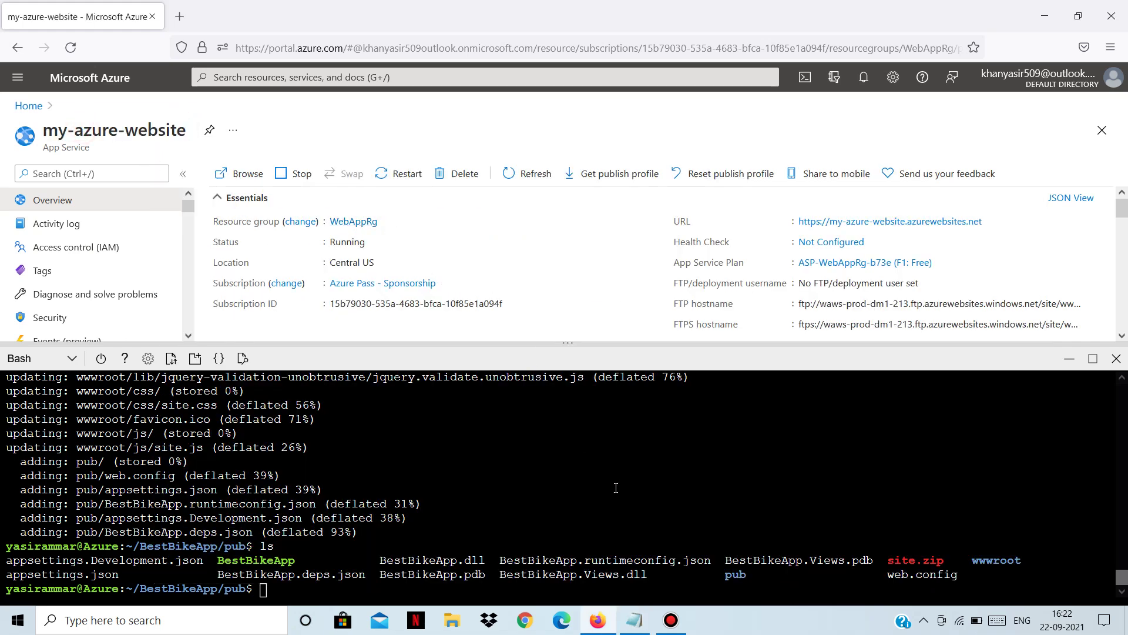
pyautogui.click(634, 620)
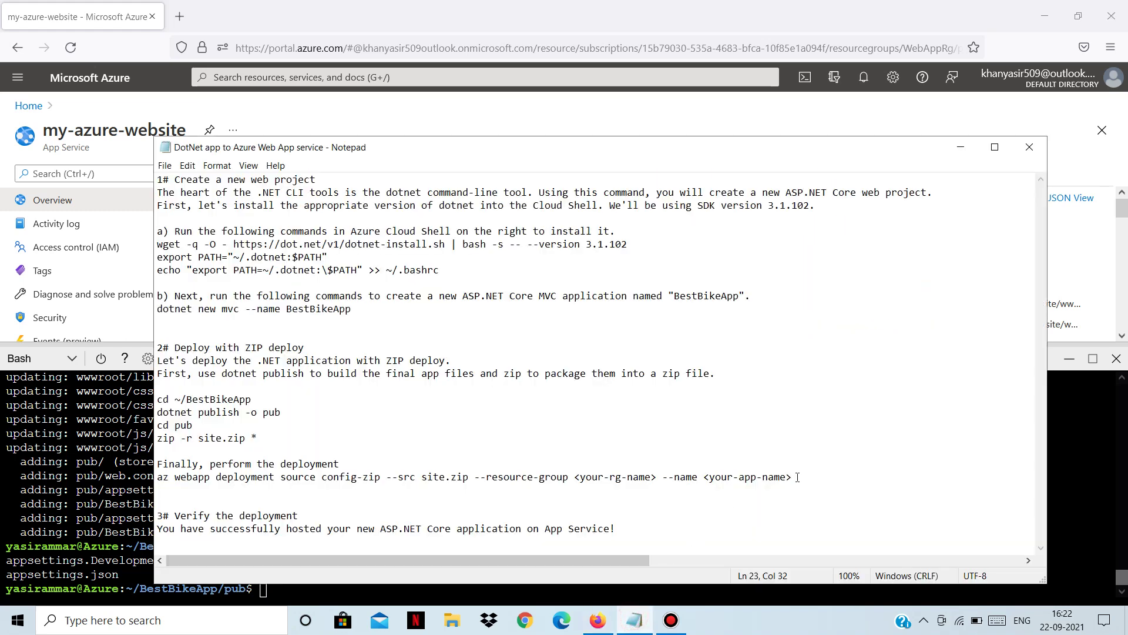
pyautogui.moveTo(798, 477); pyautogui.dragTo(383, 487)
pyautogui.moveTo(156, 490)
pyautogui.mouseDown()
pyautogui.moveTo(170, 477)
pyautogui.moveTo(157, 480)
pyautogui.mouseUp()
pyautogui.rightClick(196, 477)
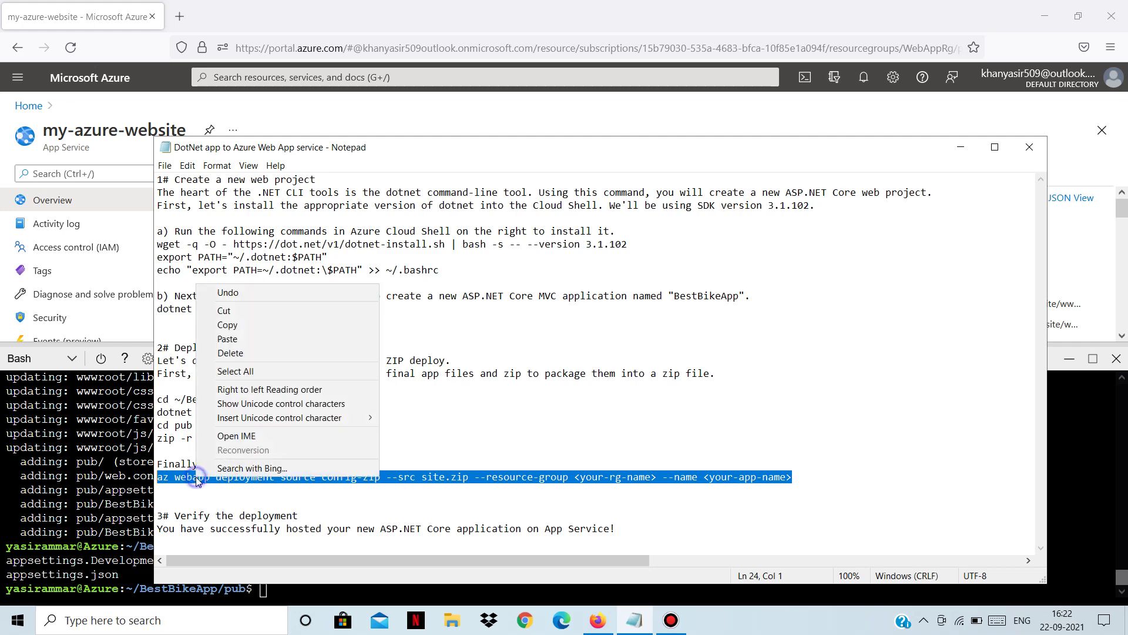
pyautogui.click(273, 325)
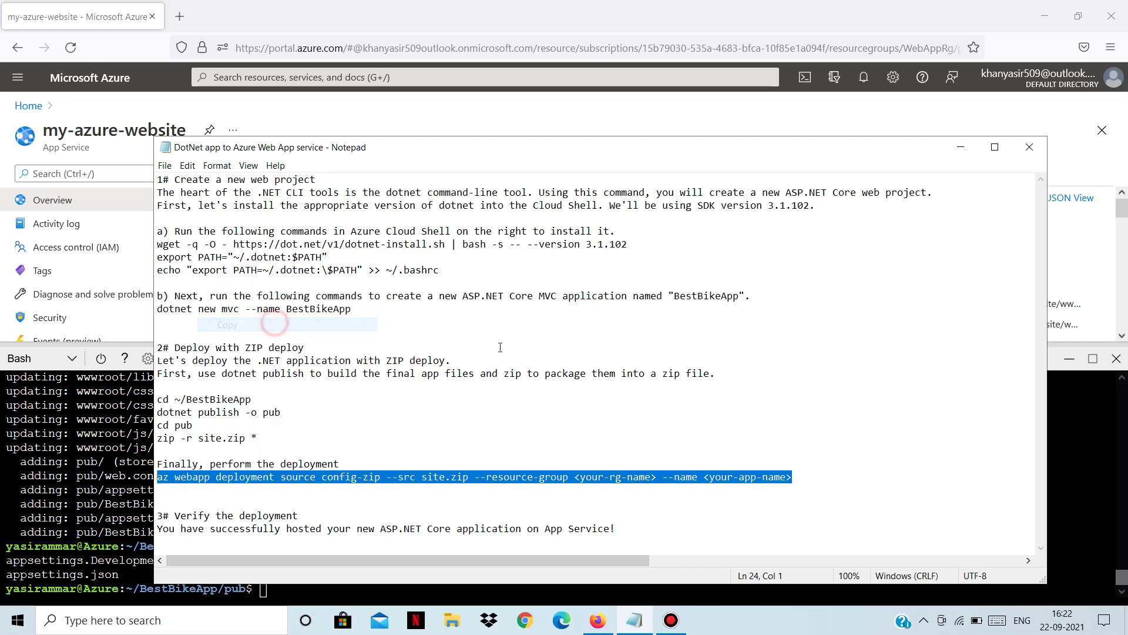
pyautogui.click(505, 348)
pyautogui.click(949, 144)
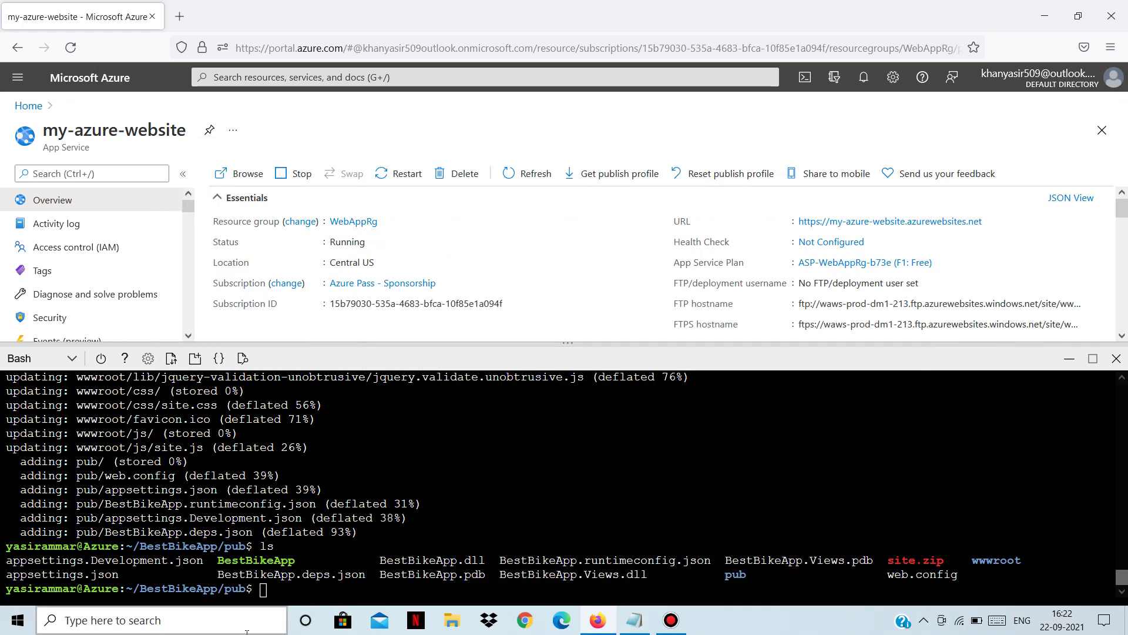
# Paste the deployment command at the Cloud Shell prompt and replace <your-rg-name> with the resource group name WebAppRg copied from the overview
pyautogui.rightClick(290, 592)
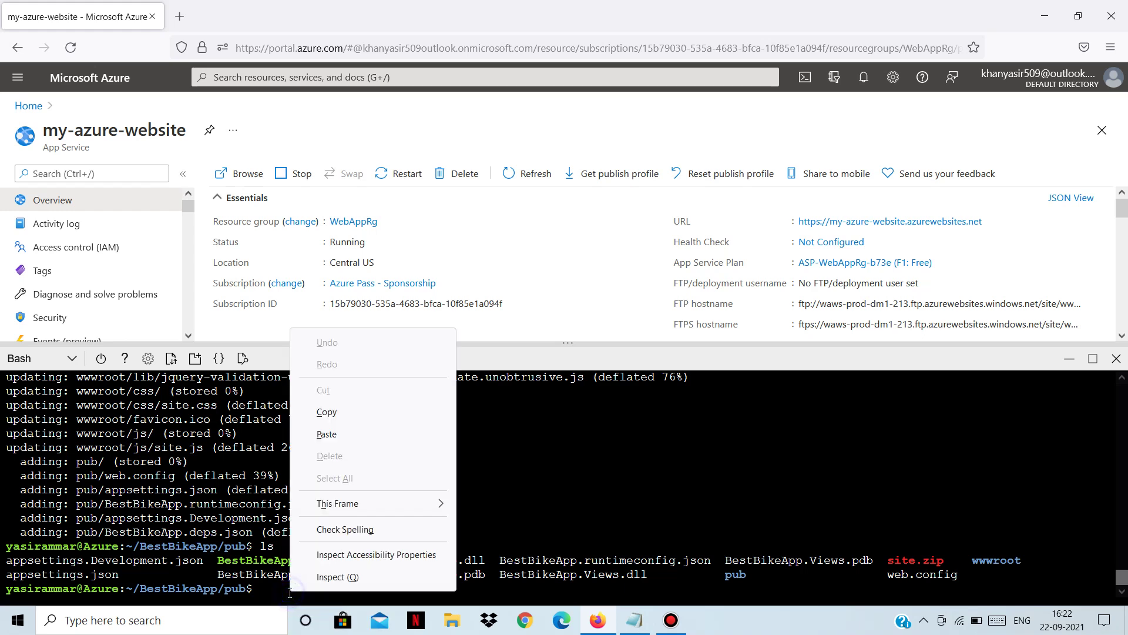
pyautogui.click(326, 434)
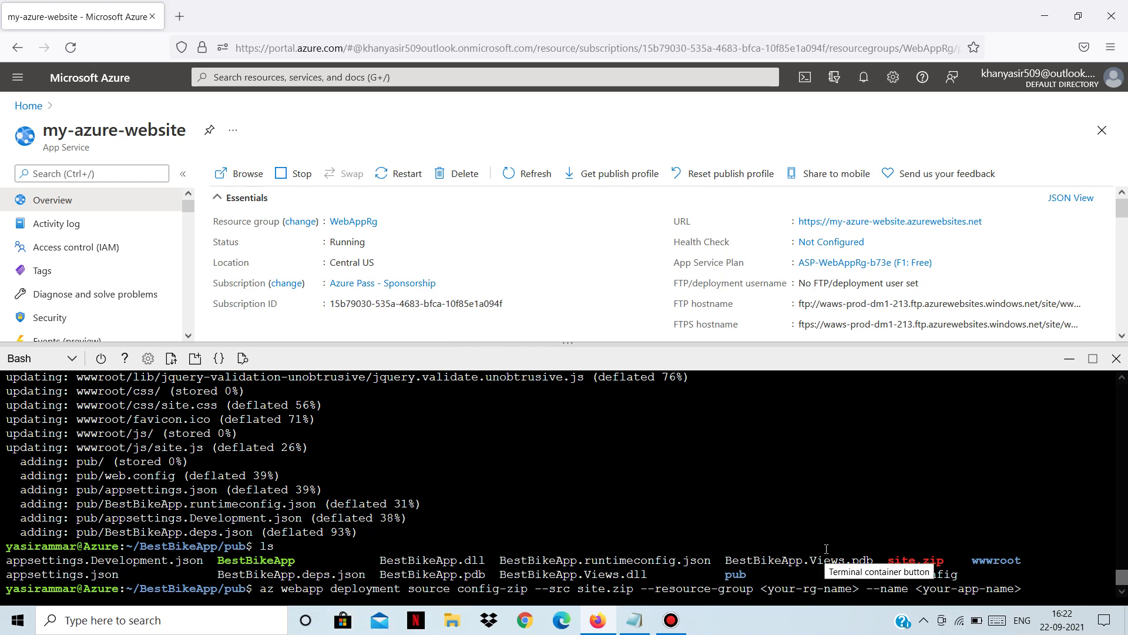
pyautogui.press('Left')
pyautogui.press('Left')
pyautogui.press('Left')
pyautogui.press('Left')
pyautogui.press('Left')
pyautogui.press('Left')
pyautogui.press('Left')
pyautogui.press('Left')
pyautogui.press('Left')
pyautogui.press('Left')
pyautogui.press('Left')
pyautogui.press('Left')
pyautogui.press('Left')
pyautogui.press('Left')
pyautogui.press('Left')
pyautogui.press('Left')
pyautogui.press('Left')
pyautogui.press('Left')
pyautogui.press('Left')
pyautogui.press('Left')
pyautogui.press('Right')
pyautogui.press('BackSpace')
pyautogui.press('BackSpace')
pyautogui.press('BackSpace')
pyautogui.press('BackSpace')
pyautogui.press('BackSpace')
pyautogui.press('BackSpace')
pyautogui.press('BackSpace')
pyautogui.press('BackSpace')
pyautogui.press('BackSpace')
pyautogui.press('BackSpace')
pyautogui.press('BackSpace')
pyautogui.press('BackSpace')
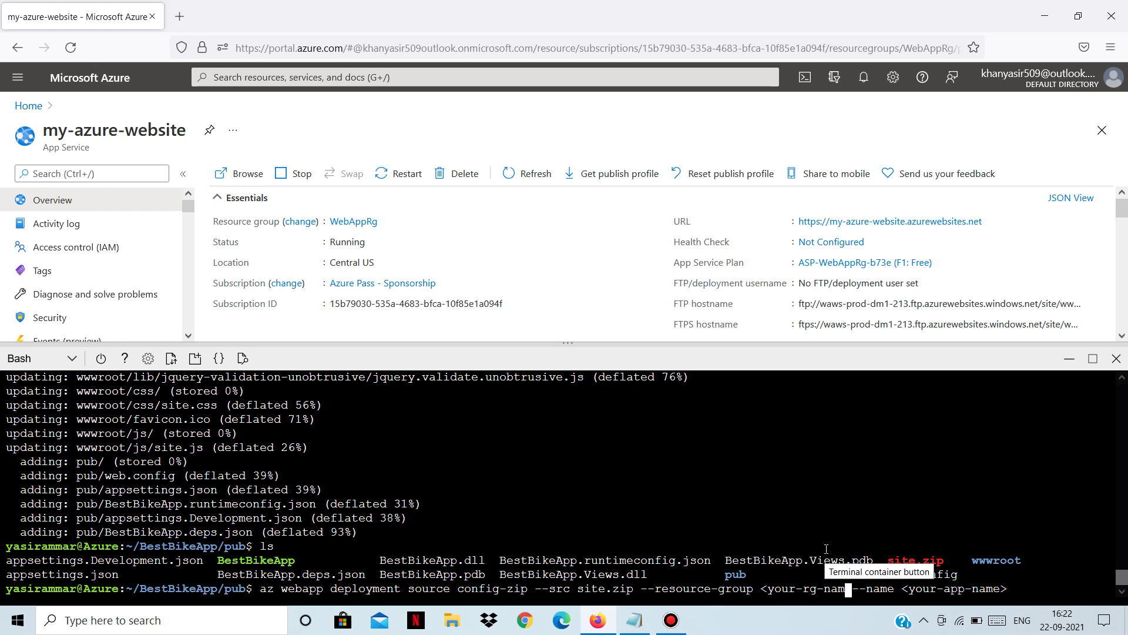
pyautogui.press('BackSpace')
pyautogui.press('BackSpace')
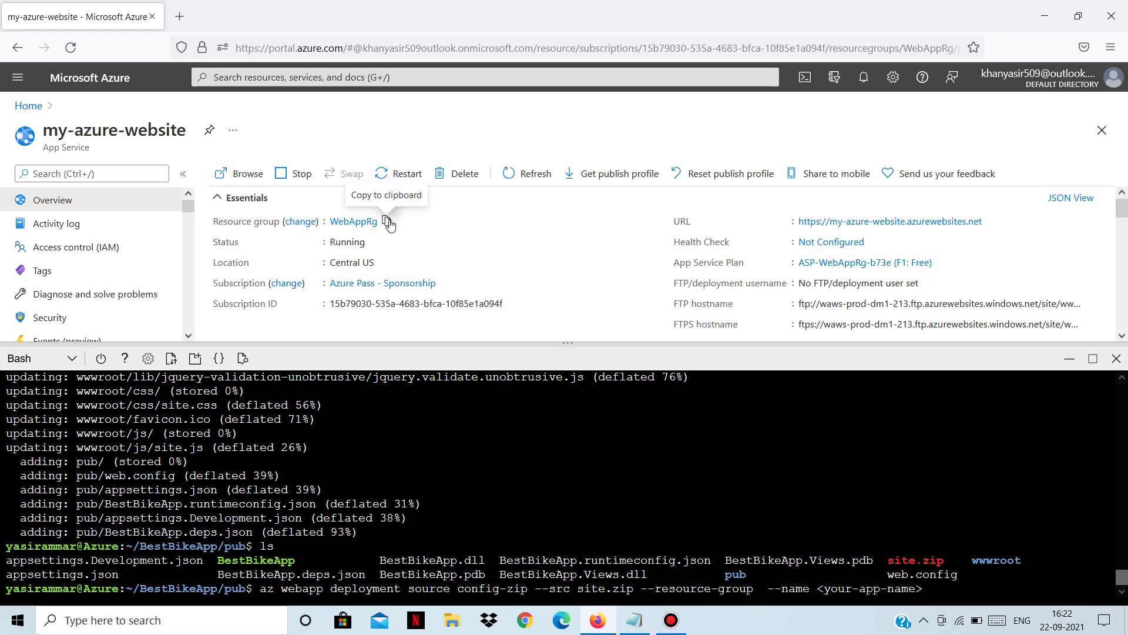
pyautogui.click(387, 221)
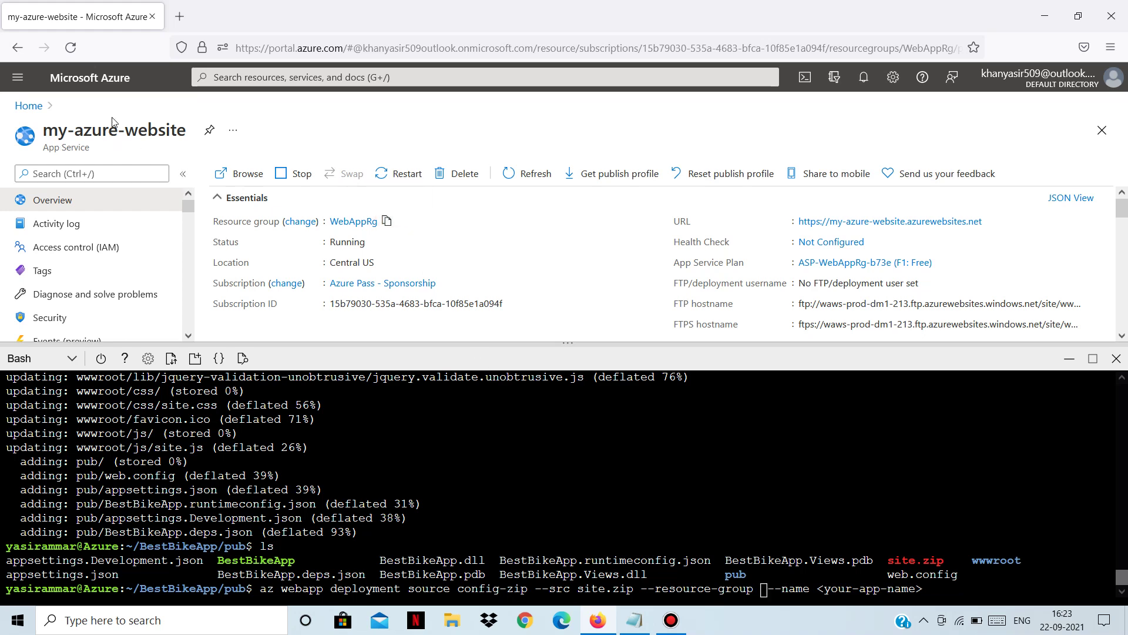
pyautogui.rightClick(762, 589)
pyautogui.click(795, 429)
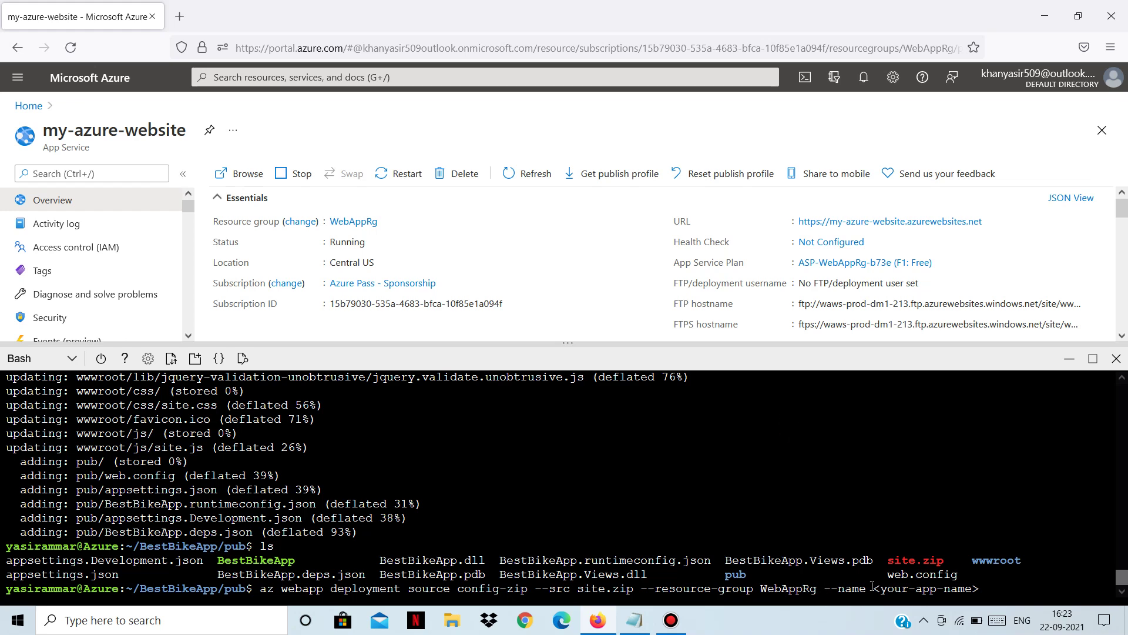
# Replace <your-app-name> in the command with my-azure-website copied from the App Service title and run the deployment
pyautogui.press('Right')
pyautogui.press('Right')
pyautogui.press('Right')
pyautogui.press('Right')
pyautogui.press('Right')
pyautogui.press('Right')
pyautogui.press('Right')
pyautogui.press('Right')
pyautogui.press('Right')
pyautogui.press('Right')
pyautogui.press('Right')
pyautogui.press('Right')
pyautogui.press('Right')
pyautogui.press('Right')
pyautogui.press('Right')
pyautogui.press('Right')
pyautogui.press('Right')
pyautogui.press('Right')
pyautogui.press('Right')
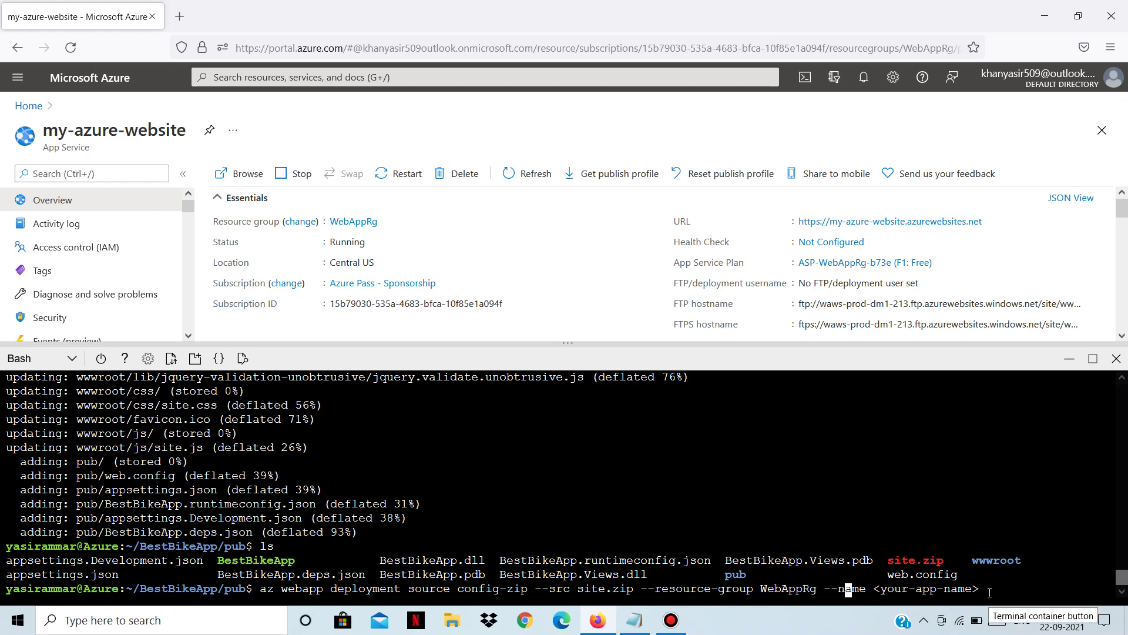
pyautogui.press('Right')
pyautogui.press('Right')
pyautogui.press('Right')
pyautogui.press('Right')
pyautogui.press('BackSpace')
pyautogui.press('BackSpace')
pyautogui.press('BackSpace')
pyautogui.press('BackSpace')
pyautogui.press('BackSpace')
pyautogui.press('BackSpace')
pyautogui.press('BackSpace')
pyautogui.press('BackSpace')
pyautogui.press('BackSpace')
pyautogui.press('BackSpace')
pyautogui.press('BackSpace')
pyautogui.press('BackSpace')
pyautogui.press('BackSpace')
pyautogui.press('BackSpace')
pyautogui.press('BackSpace')
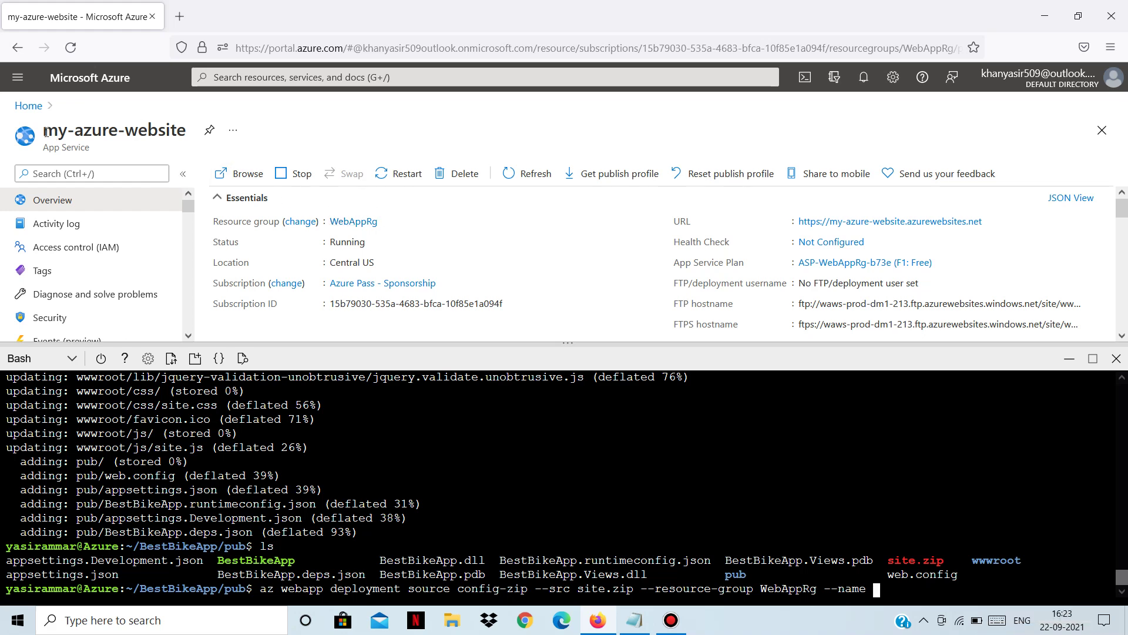
pyautogui.moveTo(46, 130)
pyautogui.mouseDown()
pyautogui.moveTo(184, 131)
pyautogui.moveTo(51, 133)
pyautogui.mouseUp()
pyautogui.click(185, 130)
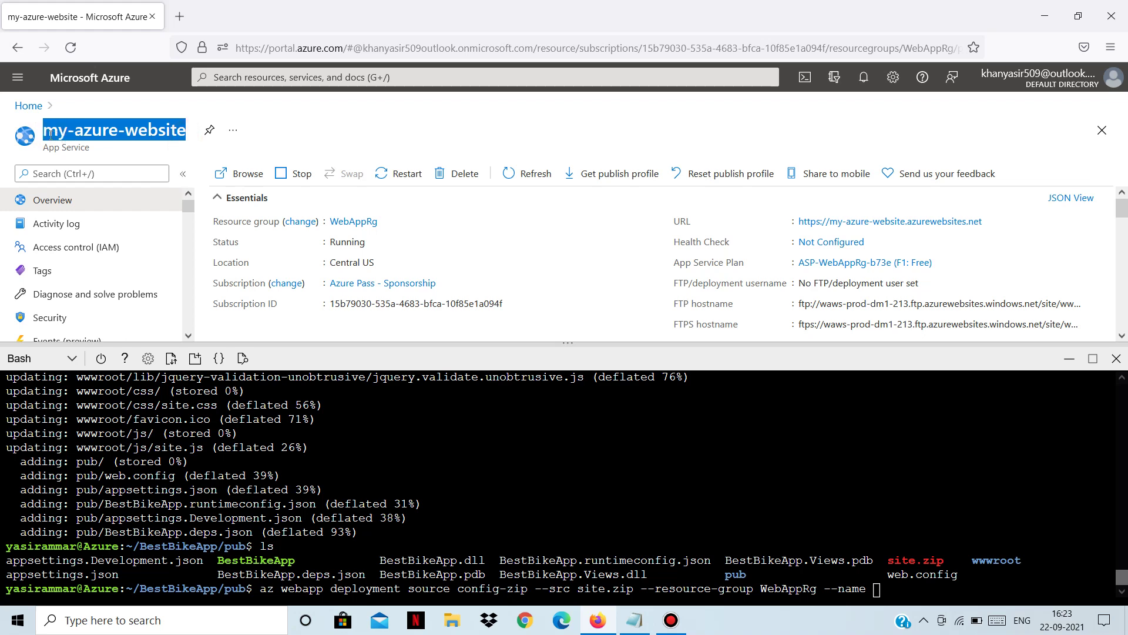
pyautogui.rightClick(90, 128)
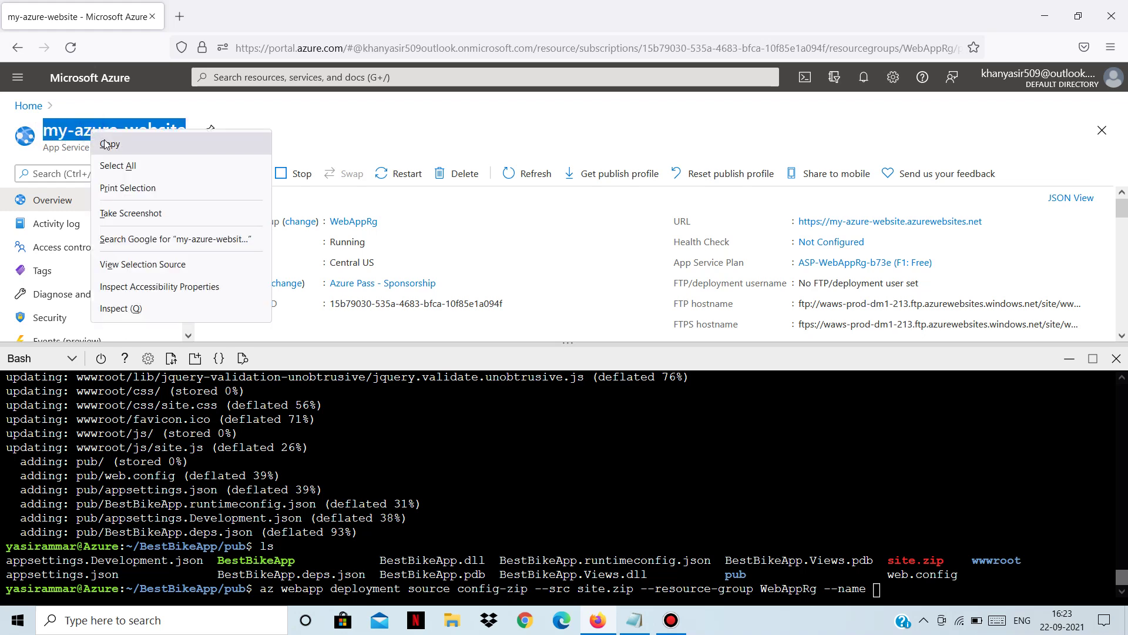
pyautogui.click(104, 141)
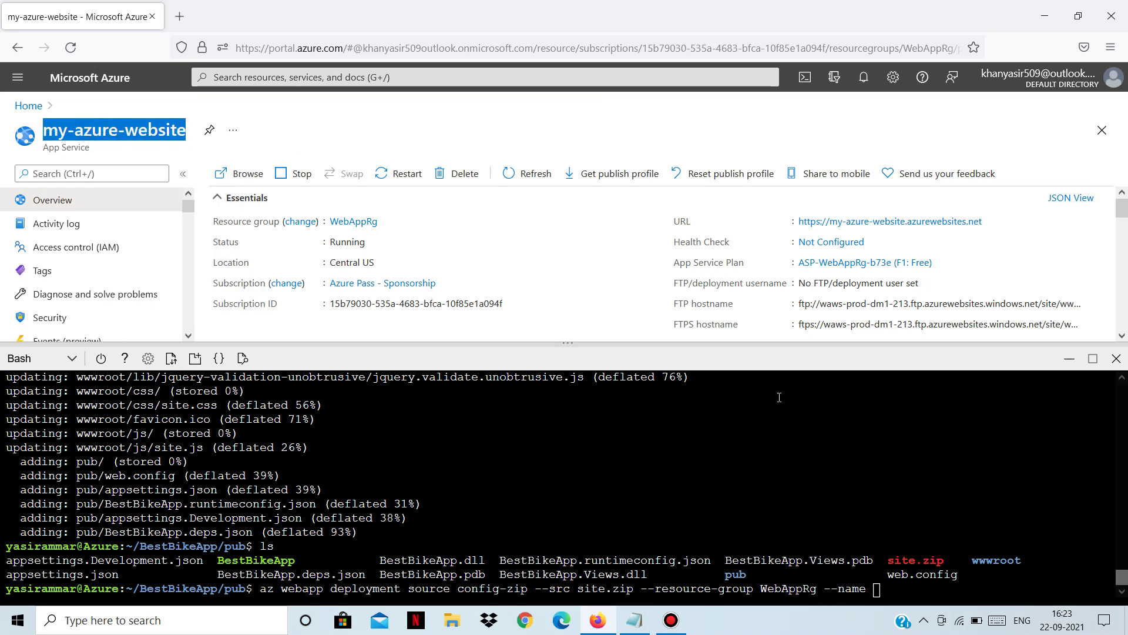
pyautogui.click(875, 579)
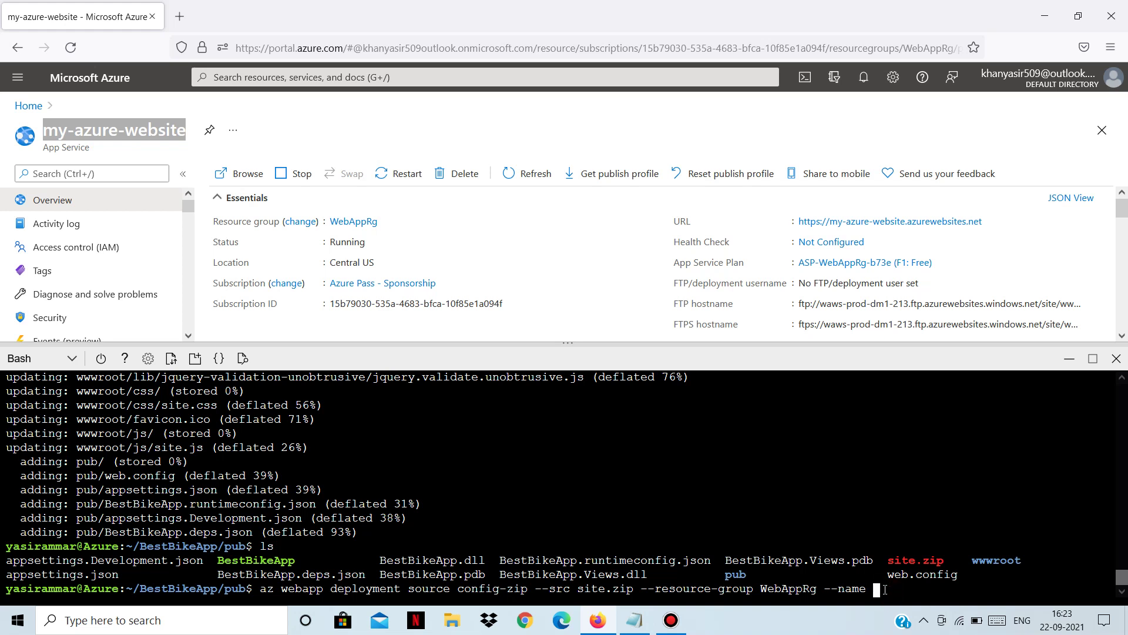
pyautogui.rightClick(884, 589)
pyautogui.click(911, 432)
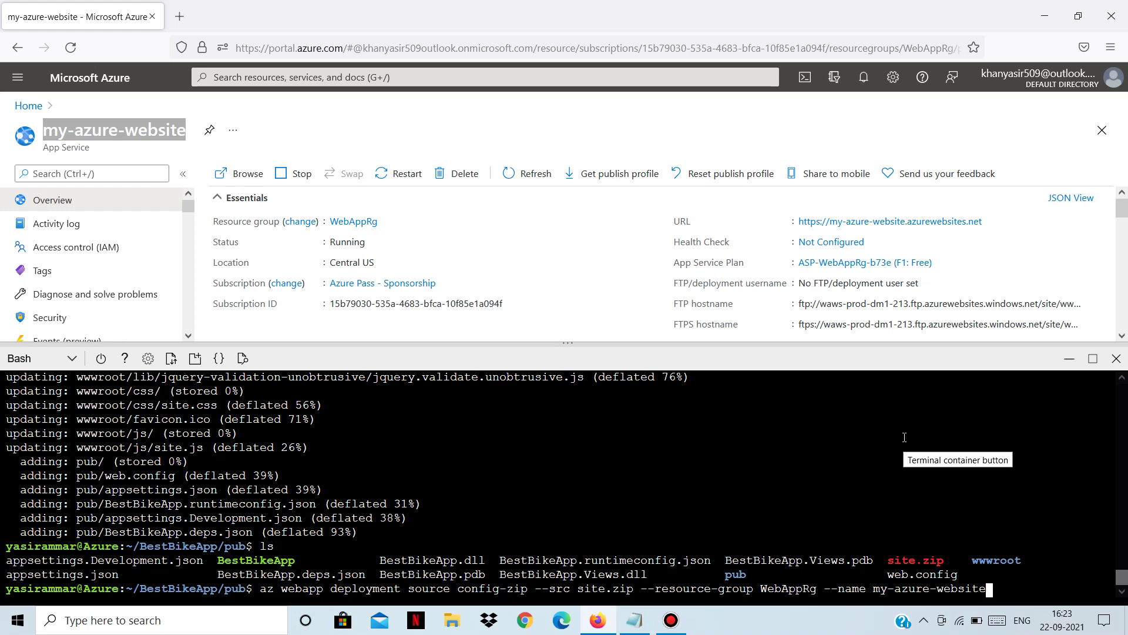
pyautogui.press('Return')
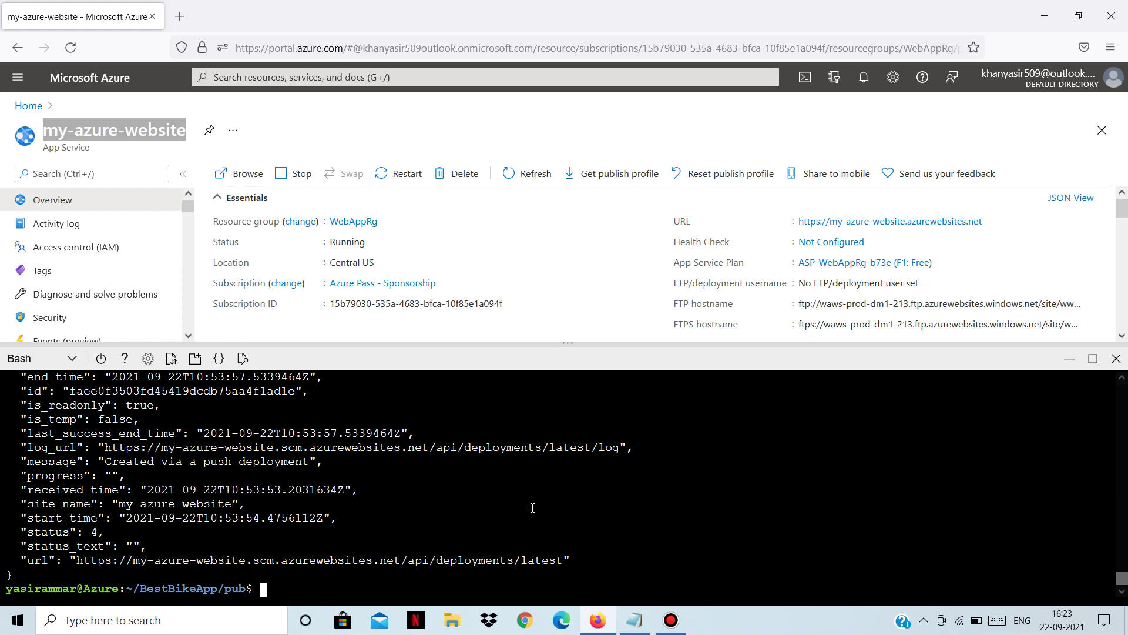
# Examine the Cloud Shell output of the zip deployment and the verification section of the notes
pyautogui.scroll(5, 471, 505)
pyautogui.scroll(-3, 415, 508)
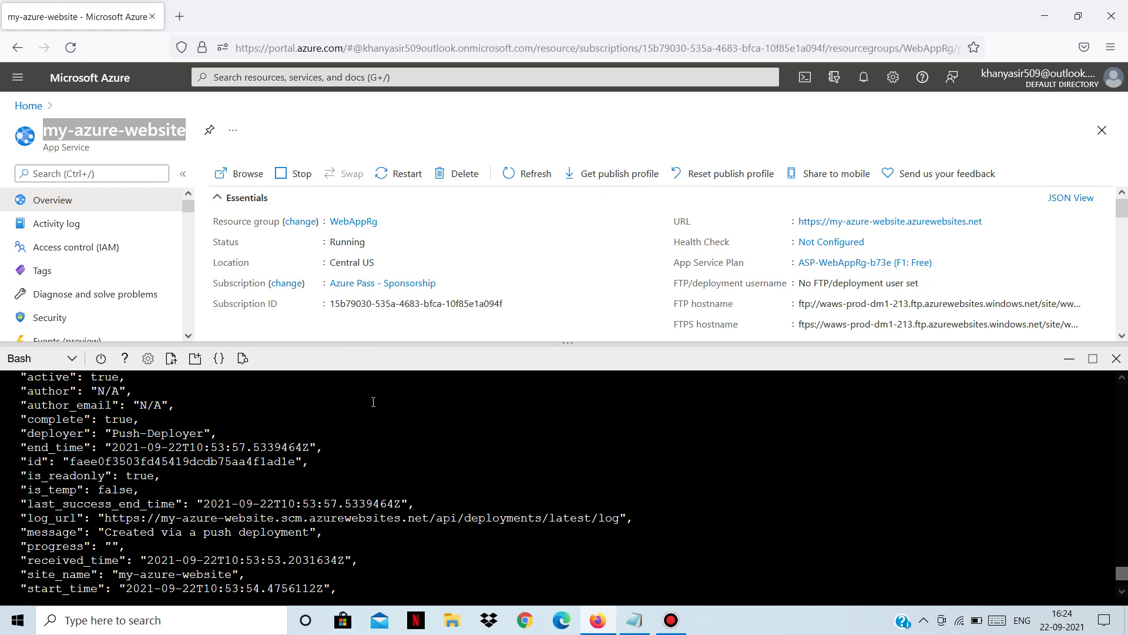
pyautogui.scroll(5, 383, 491)
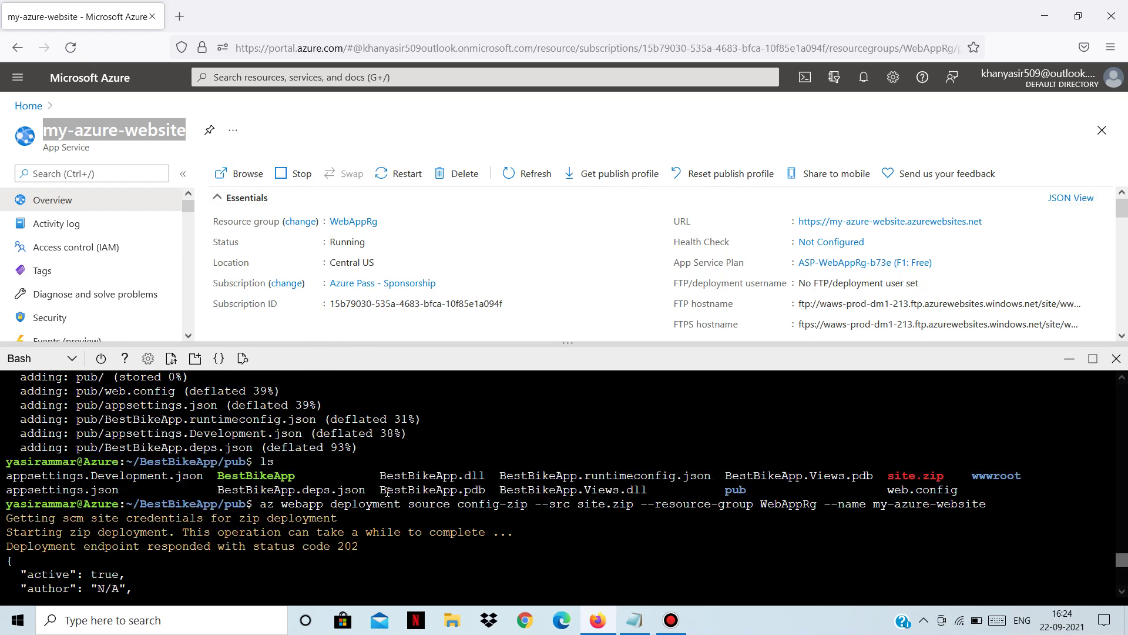
pyautogui.scroll(-5, 400, 512)
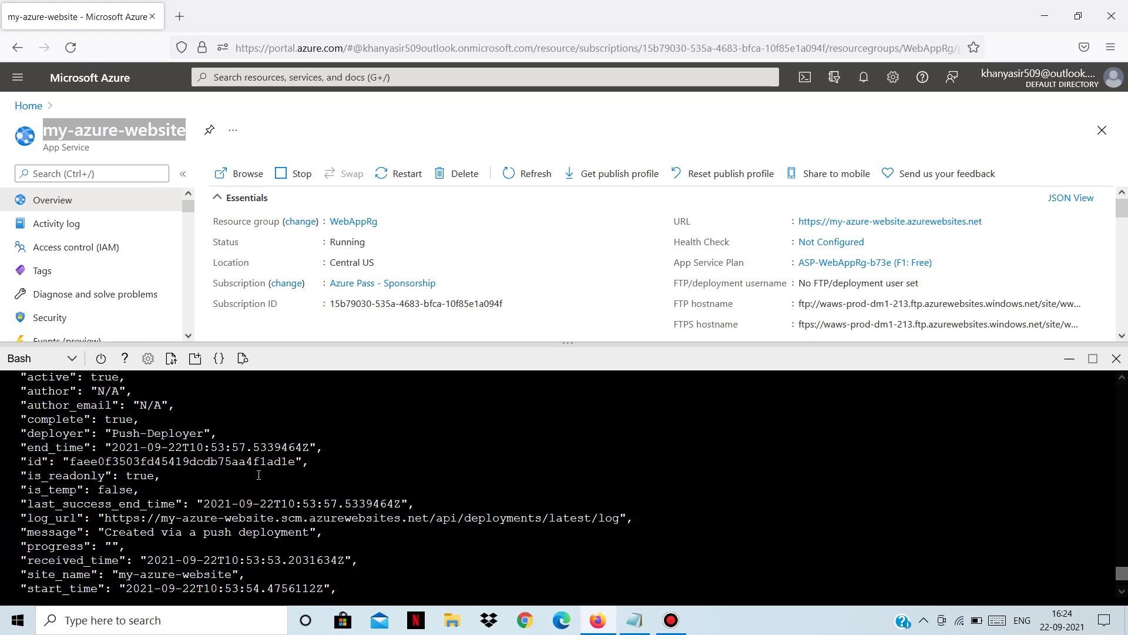
pyautogui.scroll(-2, 286, 502)
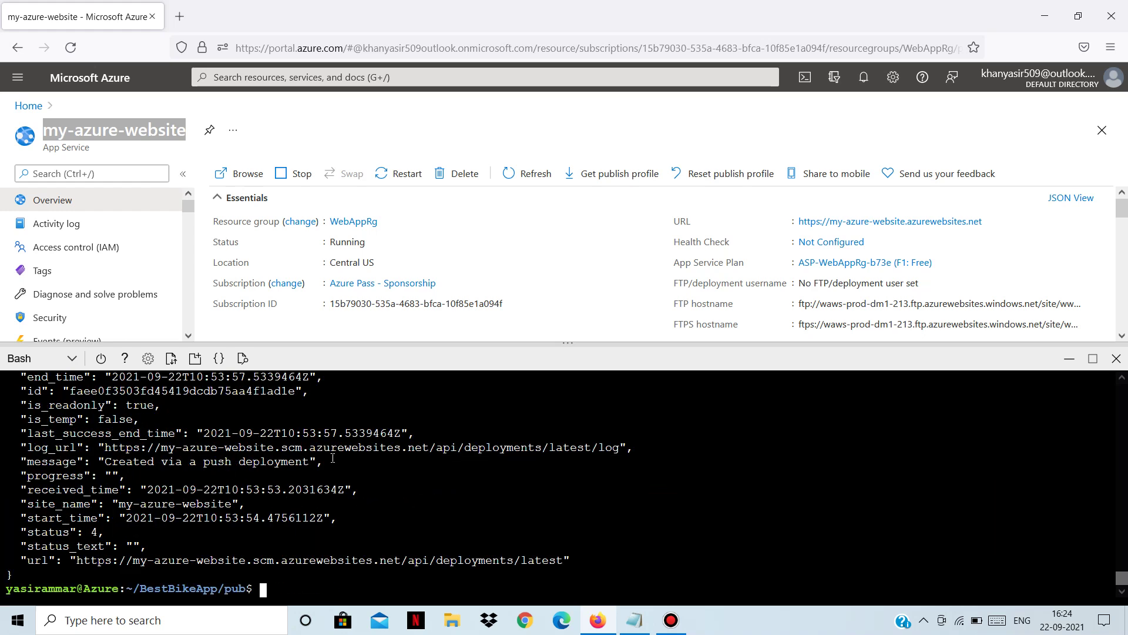
pyautogui.scroll(3, 172, 502)
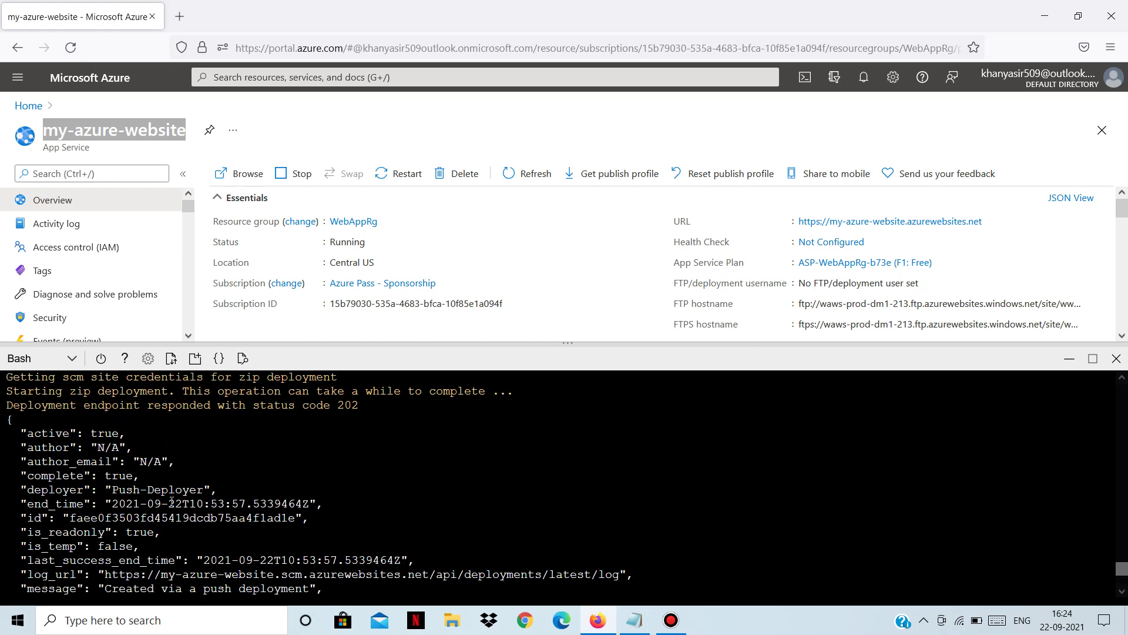
pyautogui.scroll(-3, 147, 482)
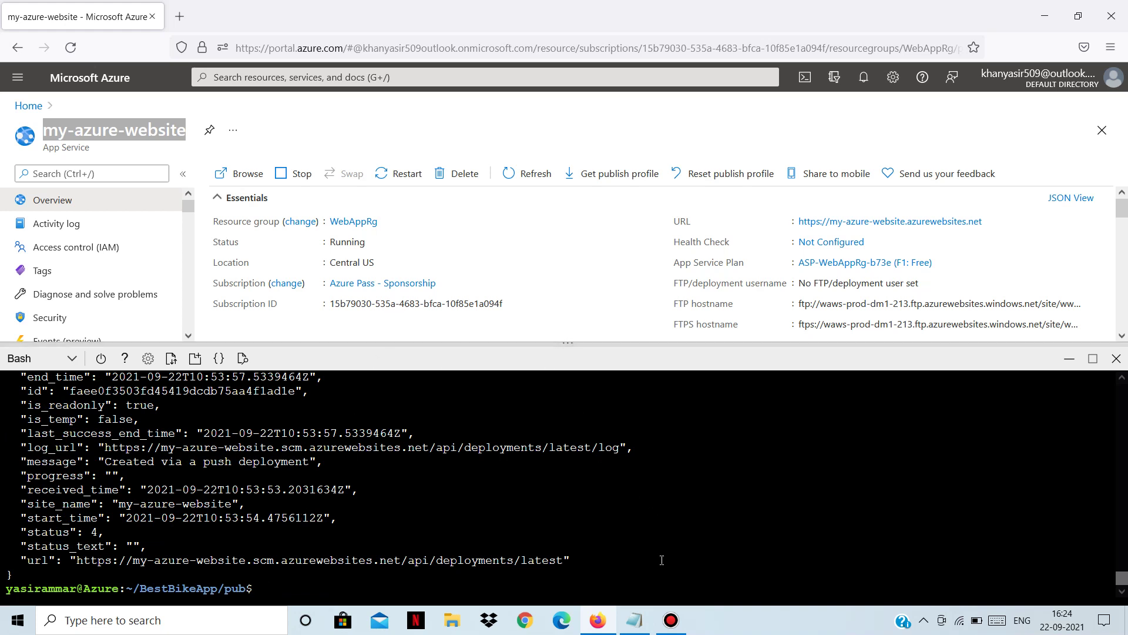
pyautogui.click(635, 620)
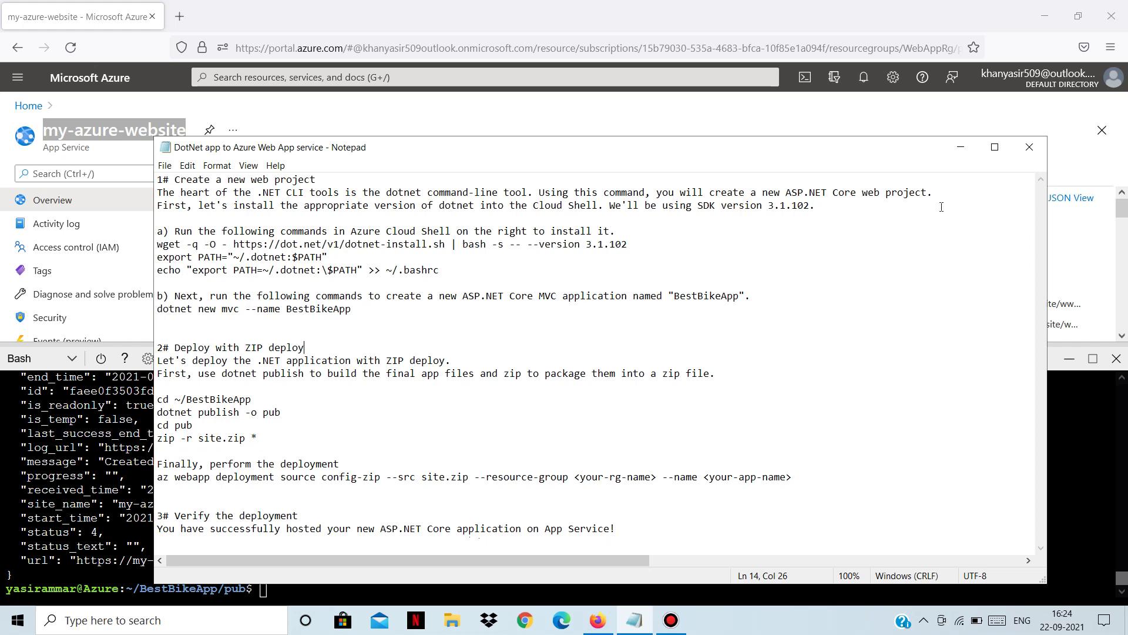
pyautogui.click(961, 147)
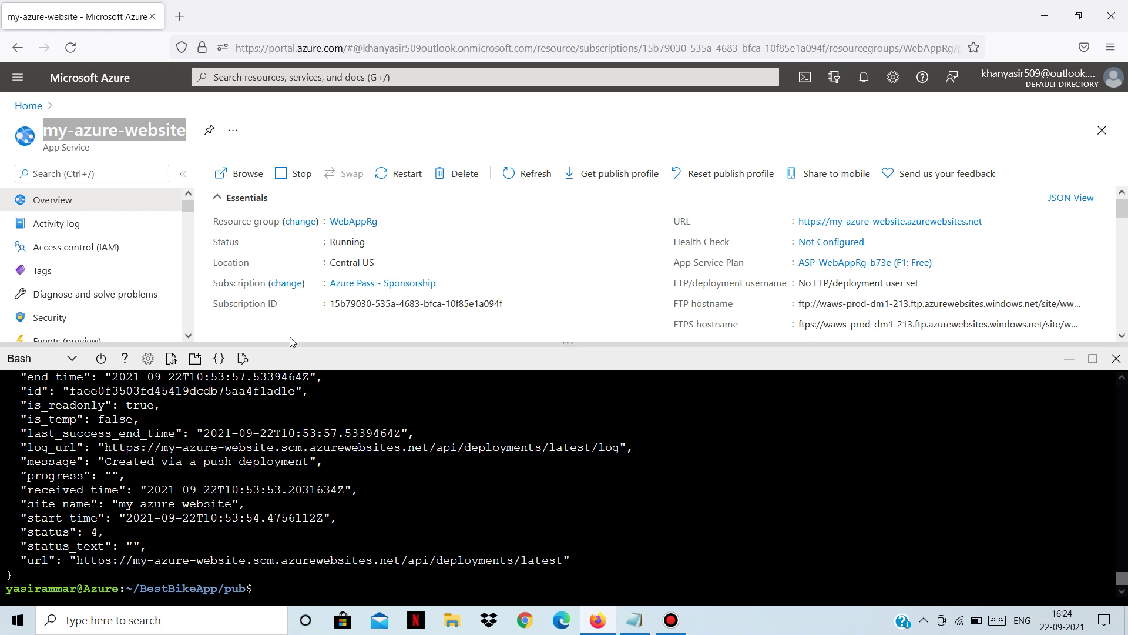
# Browse to the deployed my-azure-website site from its App Service overview and reload the page
pyautogui.click(303, 129)
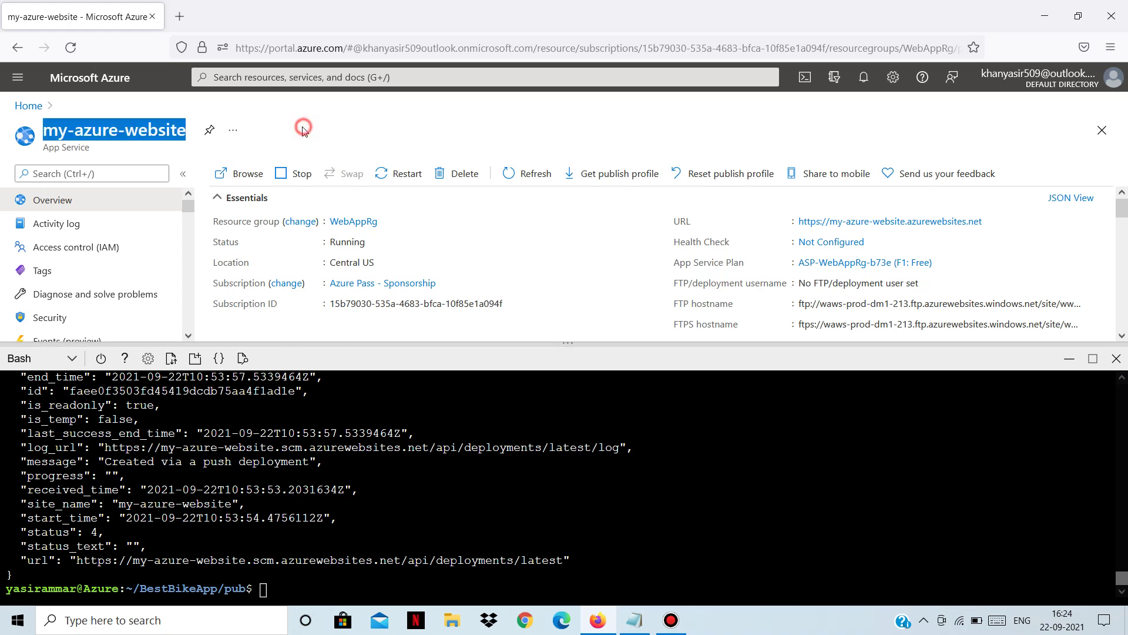
pyautogui.click(159, 132)
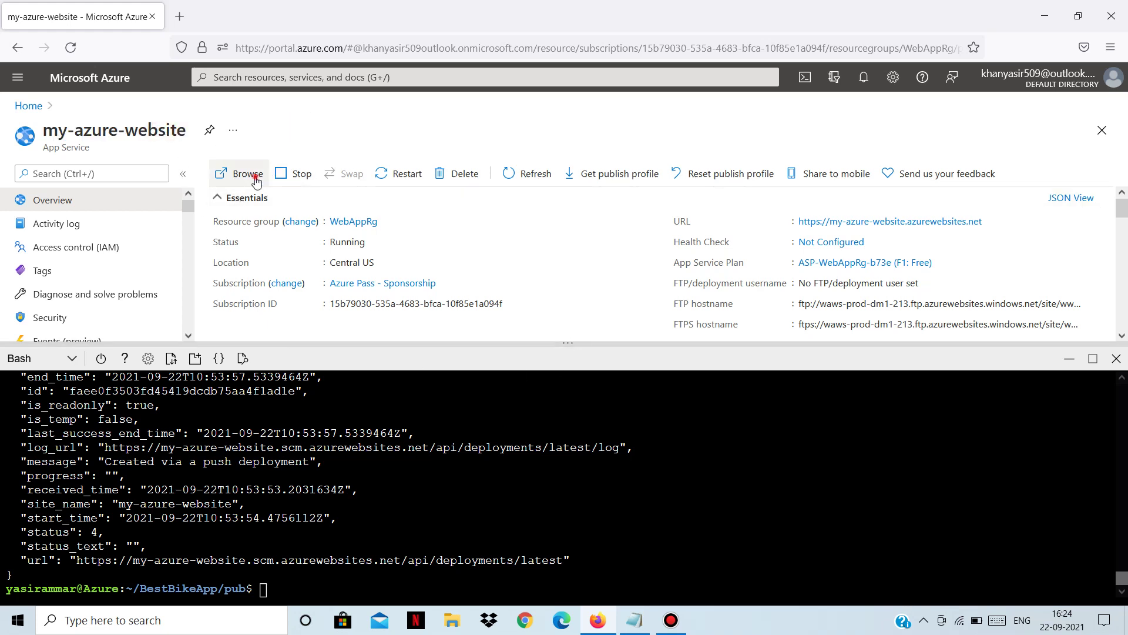
pyautogui.click(256, 180)
pyautogui.click(80, 50)
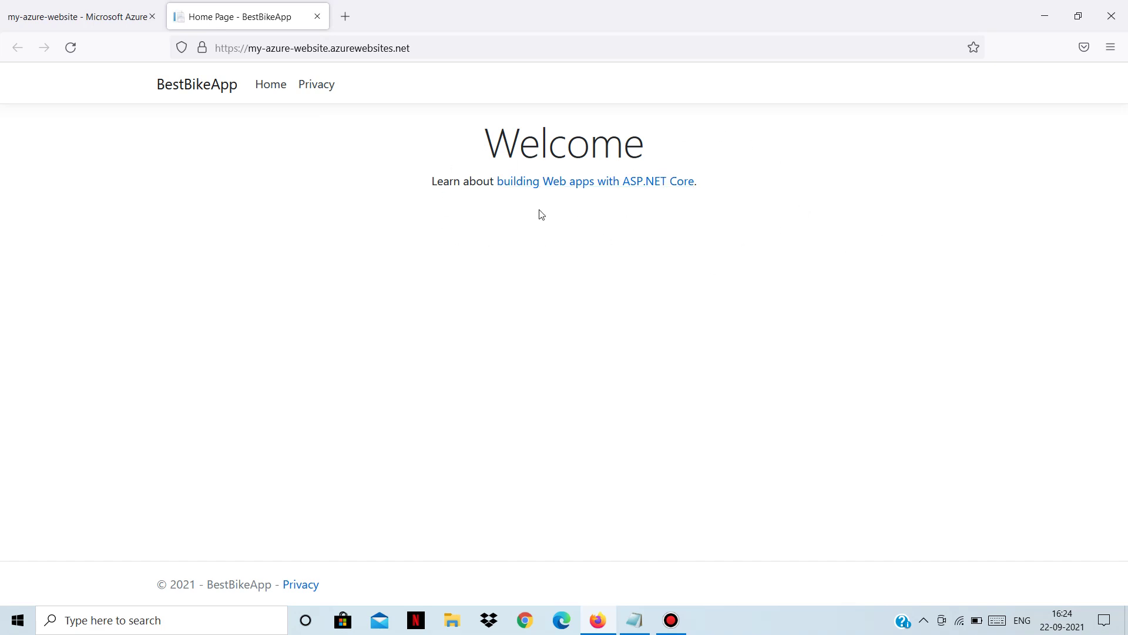
# Check the navigation of the deployed BestBikeApp site by switching between its Privacy and Home pages
pyautogui.click(325, 94)
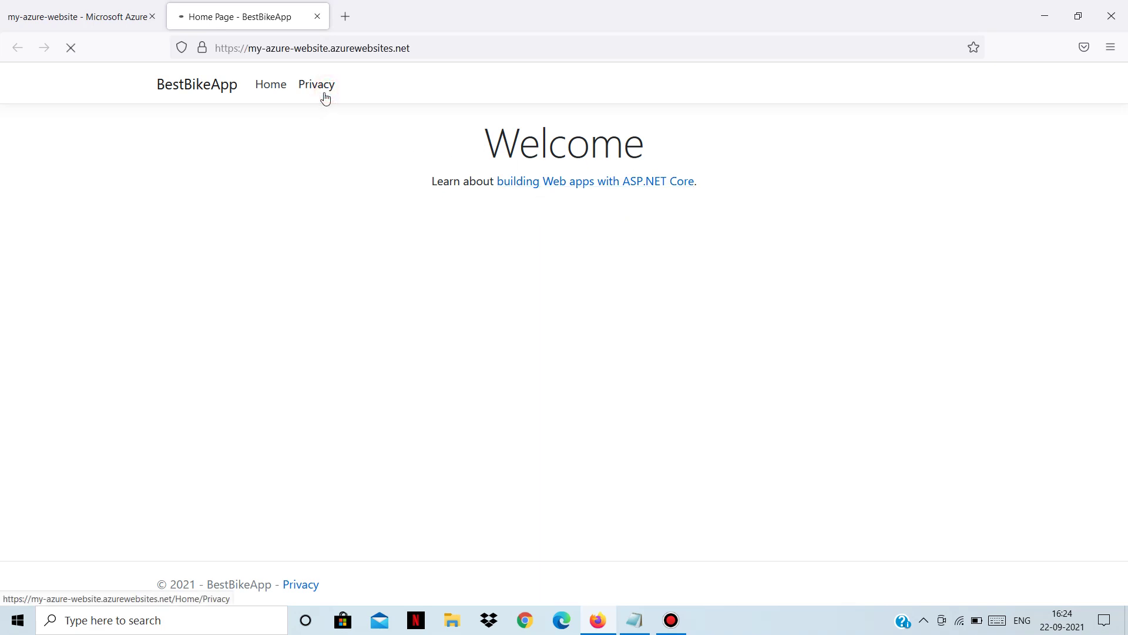
pyautogui.click(273, 88)
pyautogui.click(323, 94)
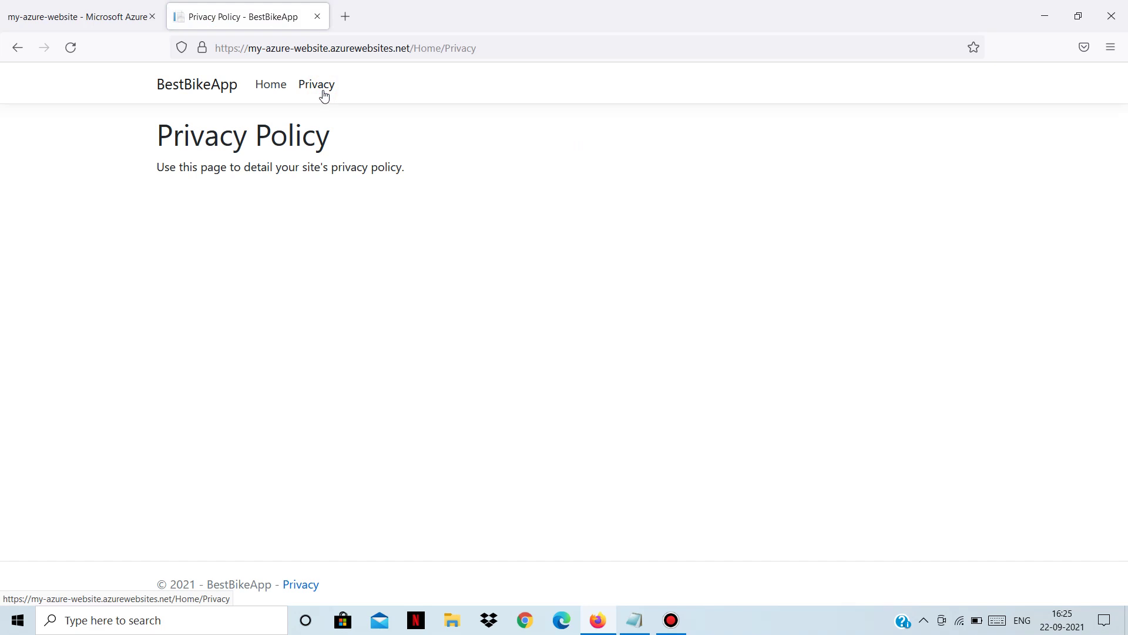
pyautogui.click(262, 86)
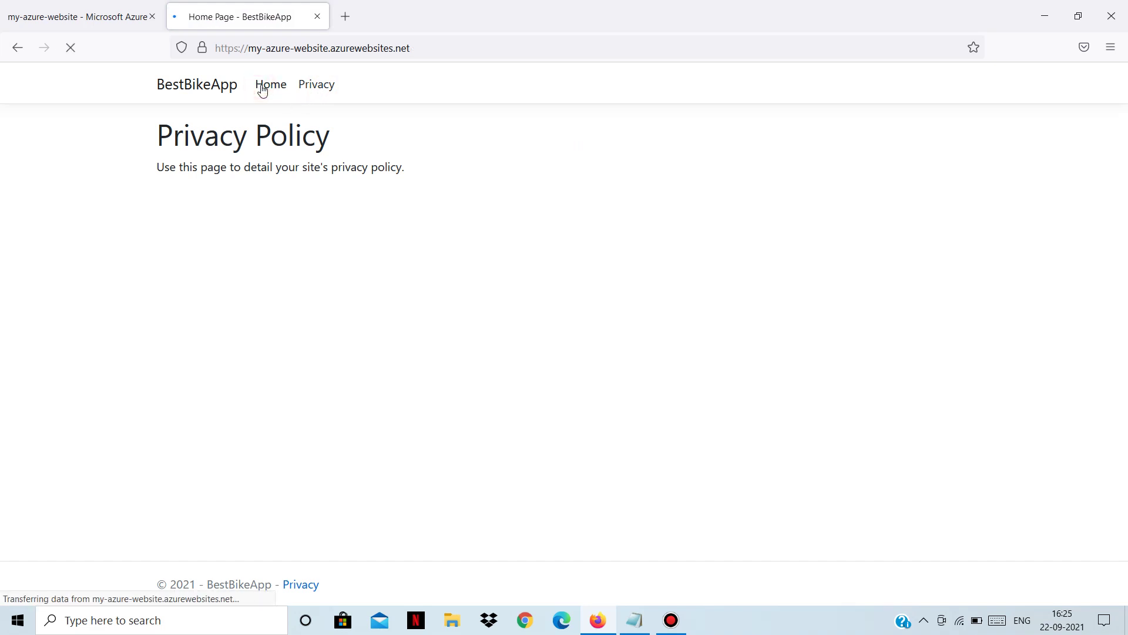
# Return to the my-azure-website portal page and review the Cloud Shell command history against the deployment notes
pyautogui.click(184, 92)
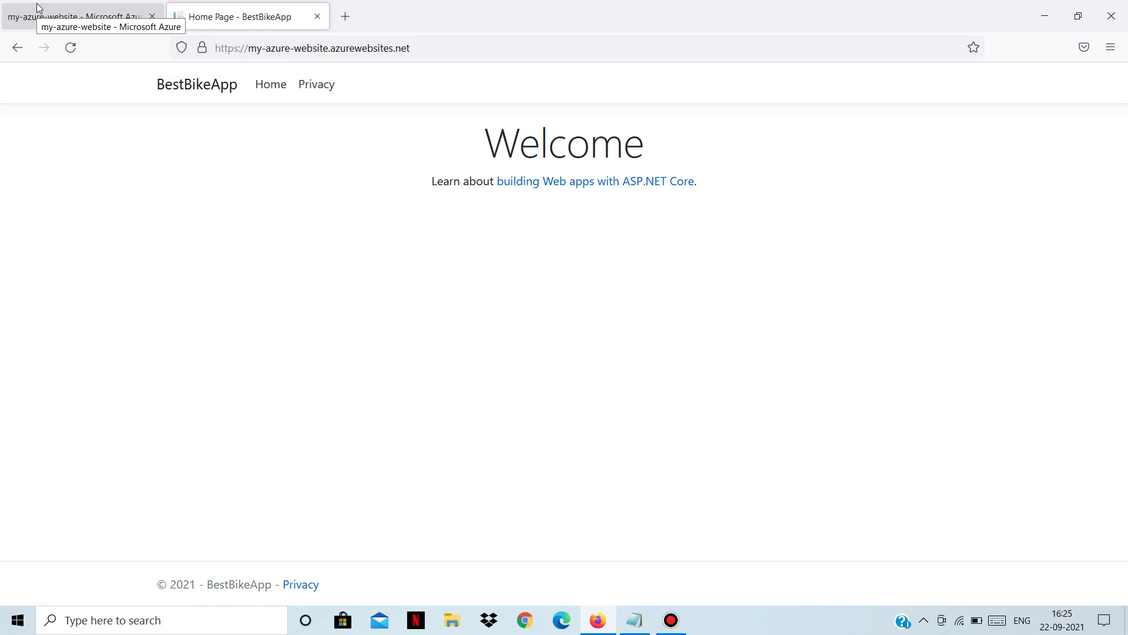
pyautogui.click(65, 20)
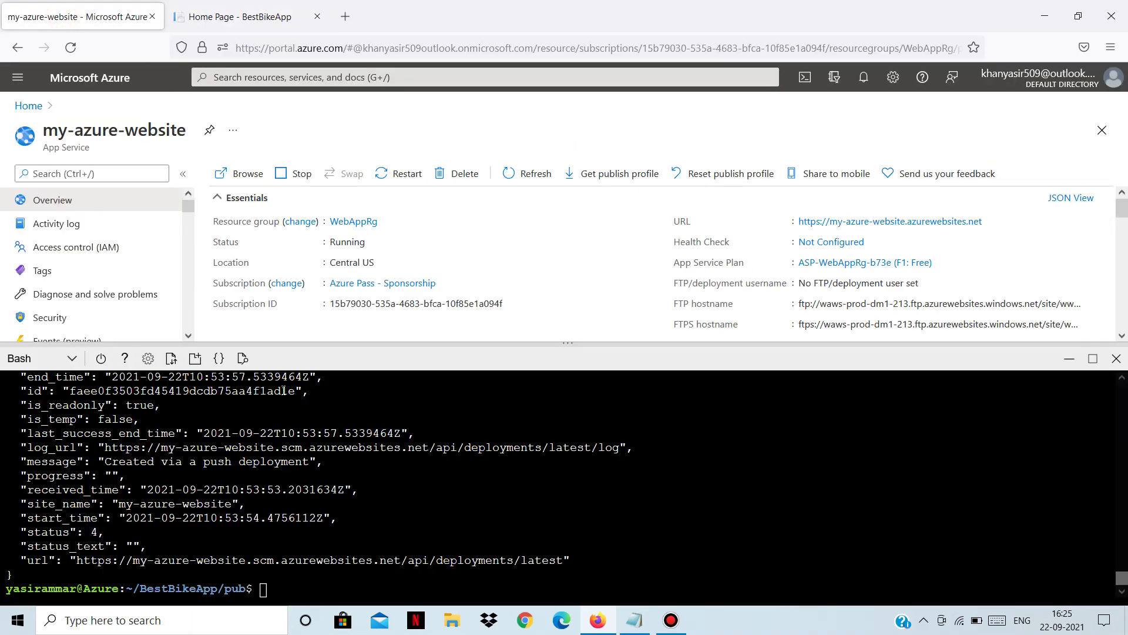
pyautogui.scroll(20, 257, 462)
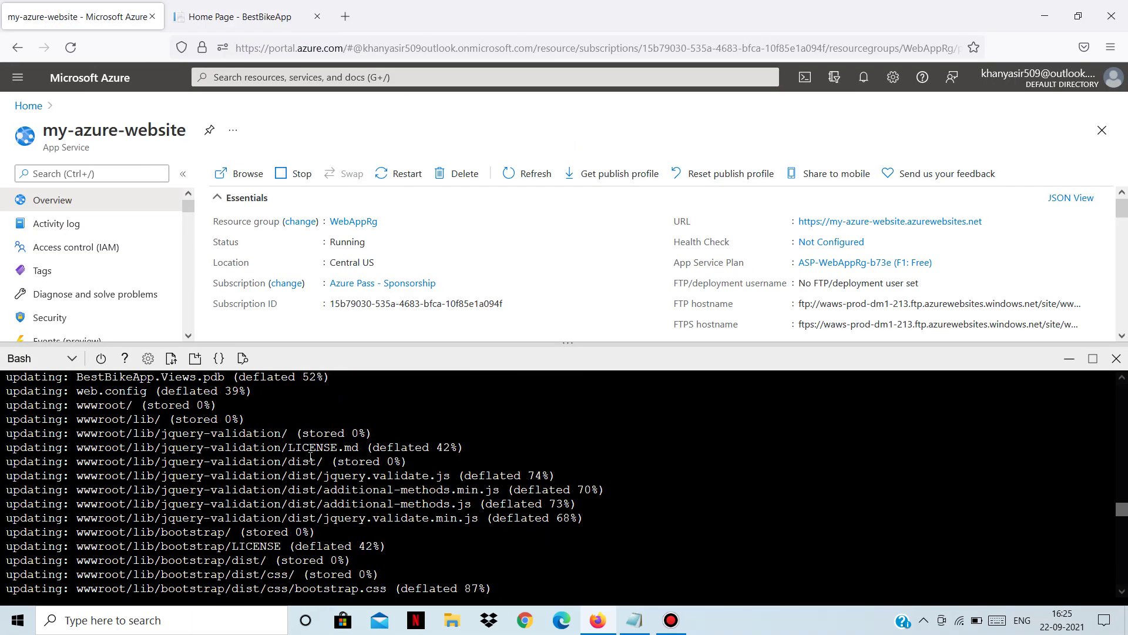
pyautogui.scroll(10, 311, 462)
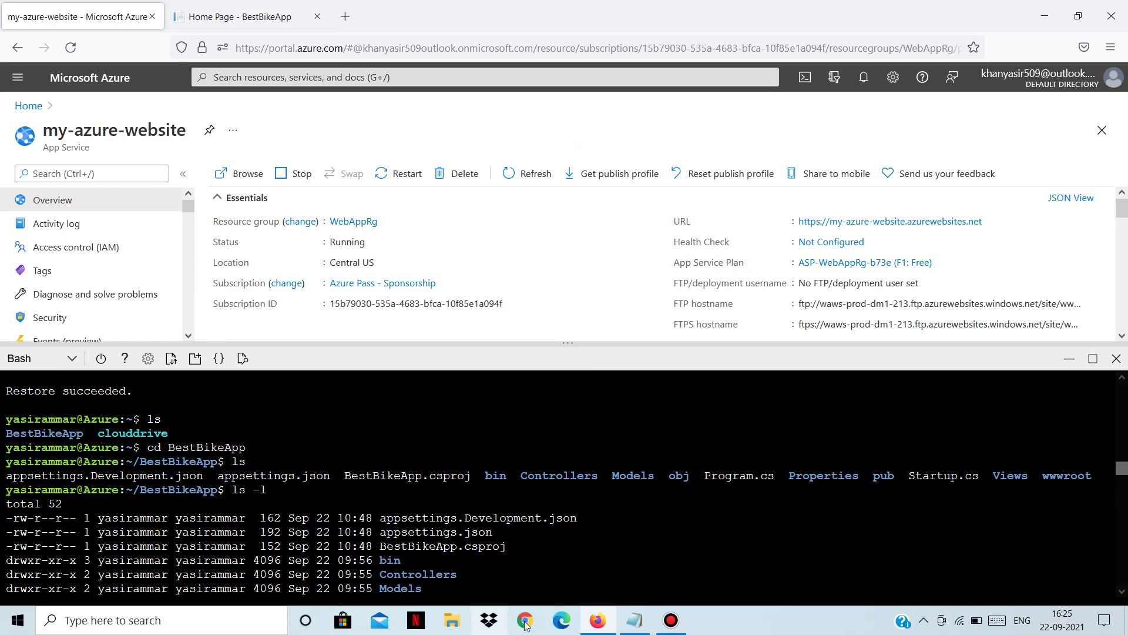
pyautogui.click(635, 620)
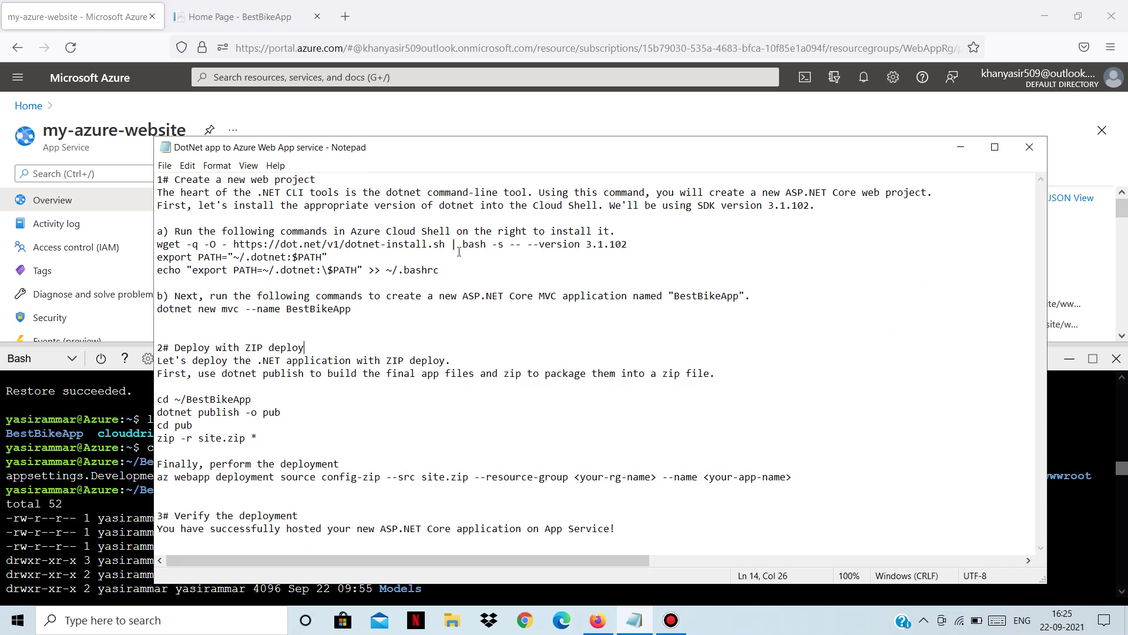
pyautogui.click(960, 147)
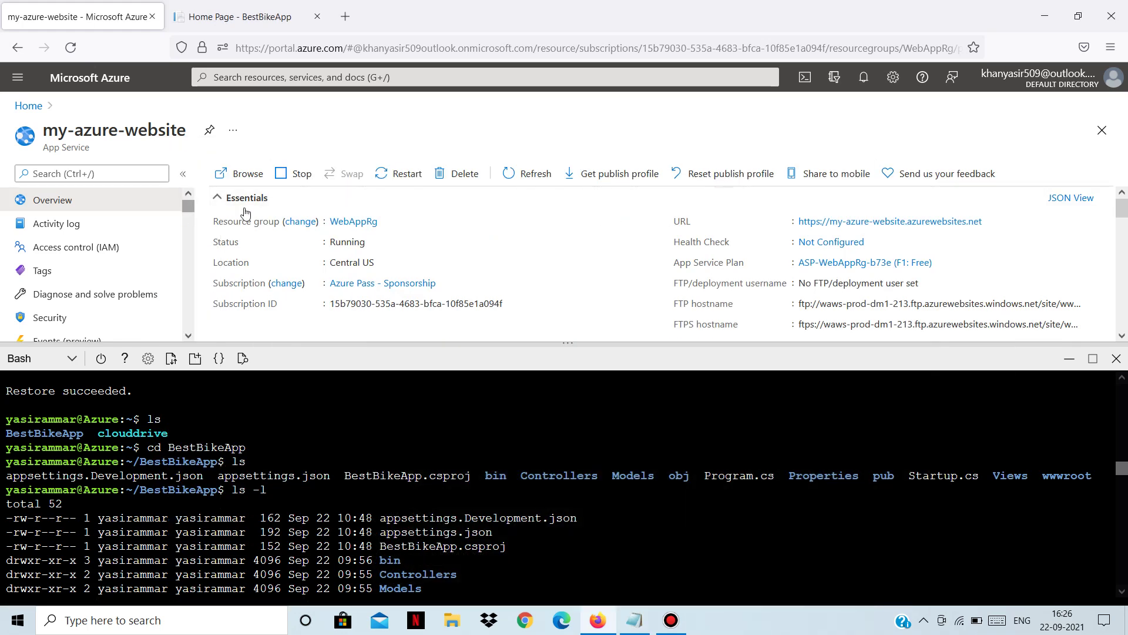
# Enlarge the App Service overview above Cloud Shell and examine its Http 5xx, Data In, Data Out, Requests and Response Time charts
pyautogui.moveTo(1121, 209); pyautogui.dragTo(1125, 322)
pyautogui.moveTo(565, 345); pyautogui.dragTo(566, 462)
pyautogui.scroll(-4, 369, 386)
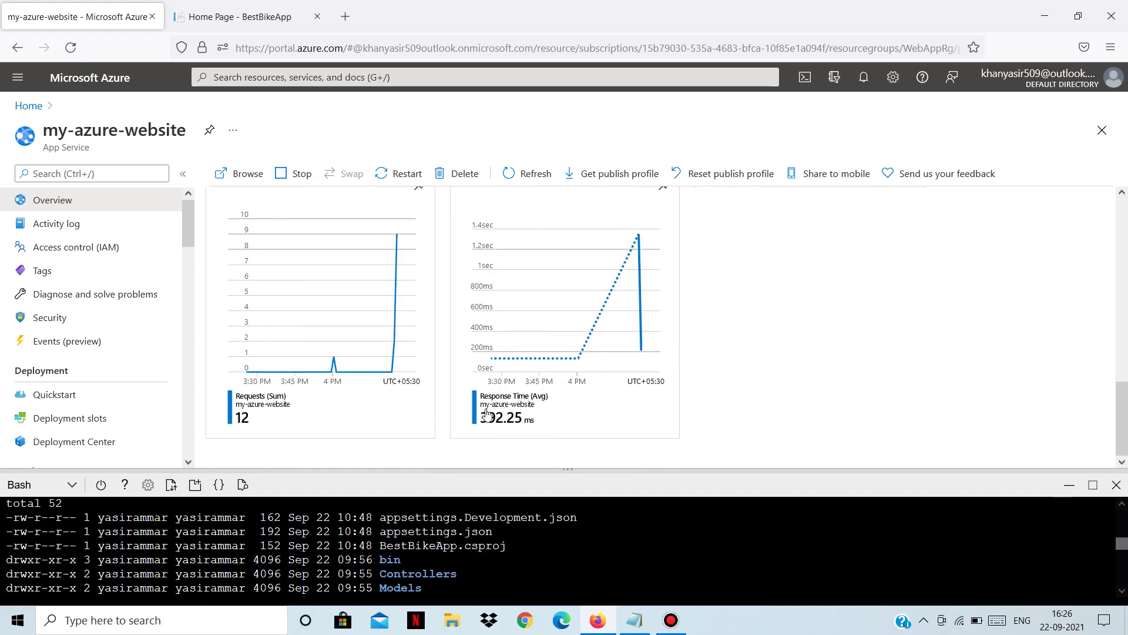
pyautogui.scroll(3, 638, 416)
pyautogui.scroll(-2, 640, 416)
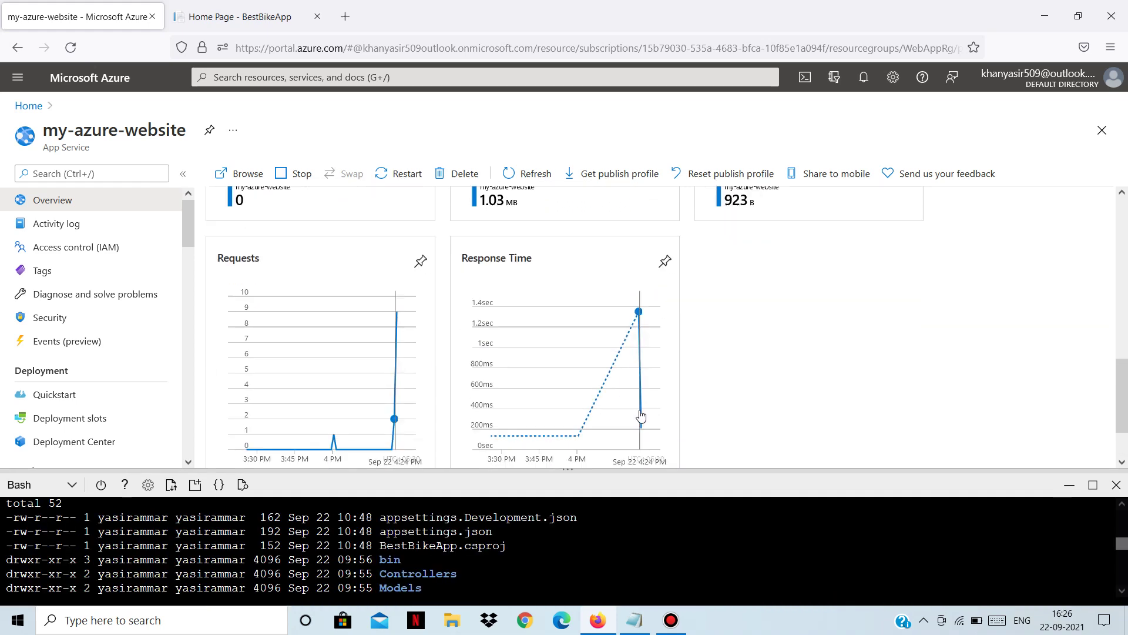
pyautogui.scroll(3, 641, 416)
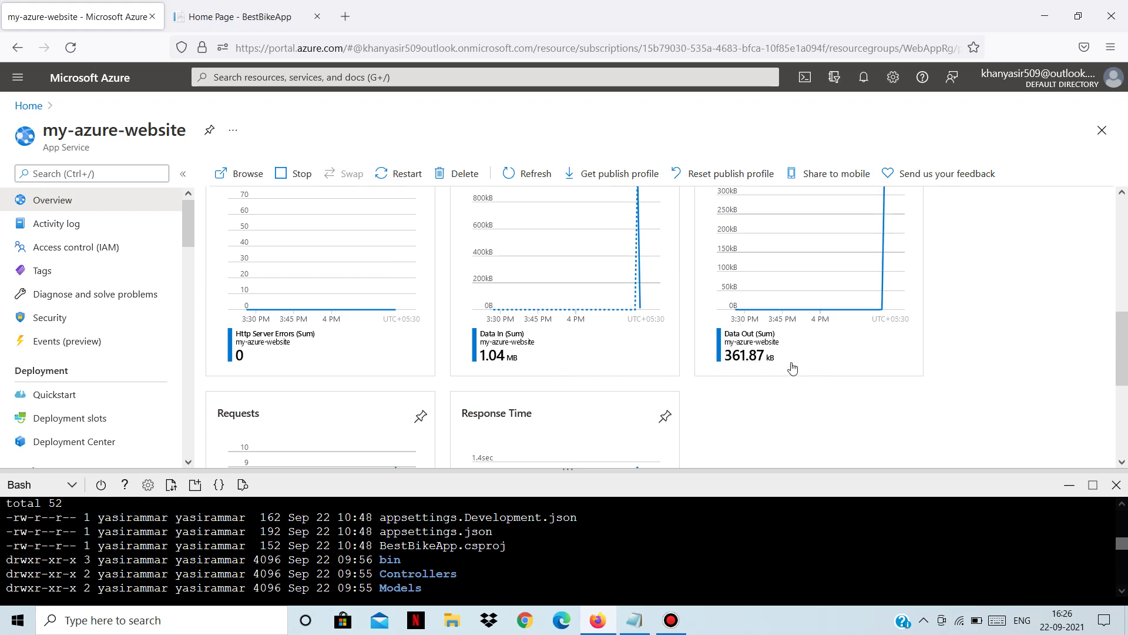
pyautogui.scroll(-3, 796, 368)
pyautogui.scroll(4, 390, 340)
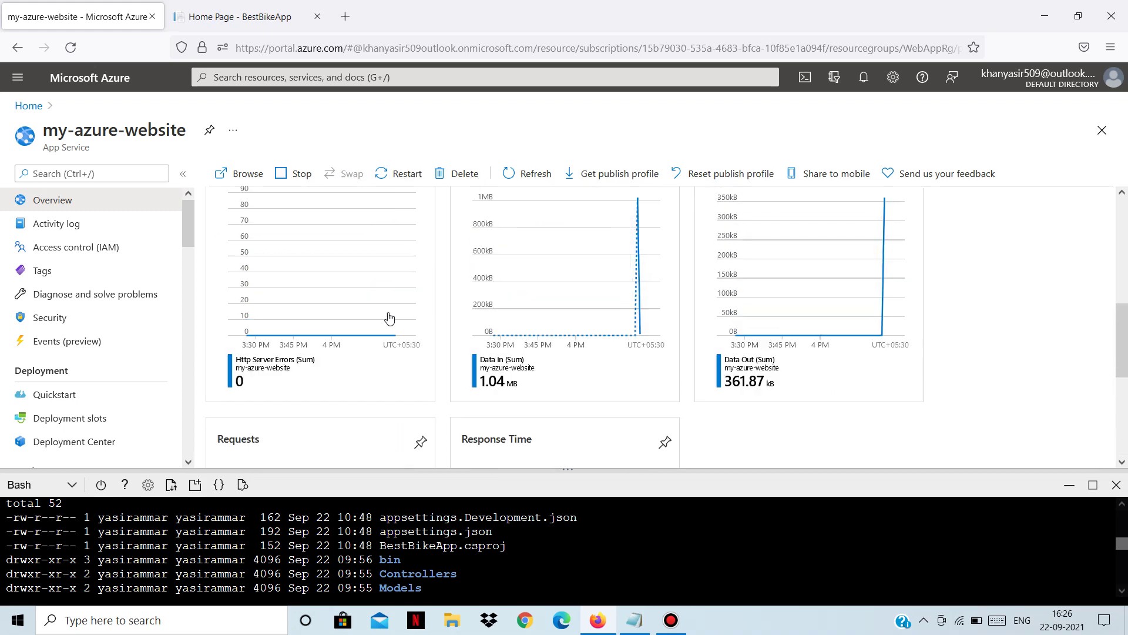
pyautogui.scroll(6, 389, 317)
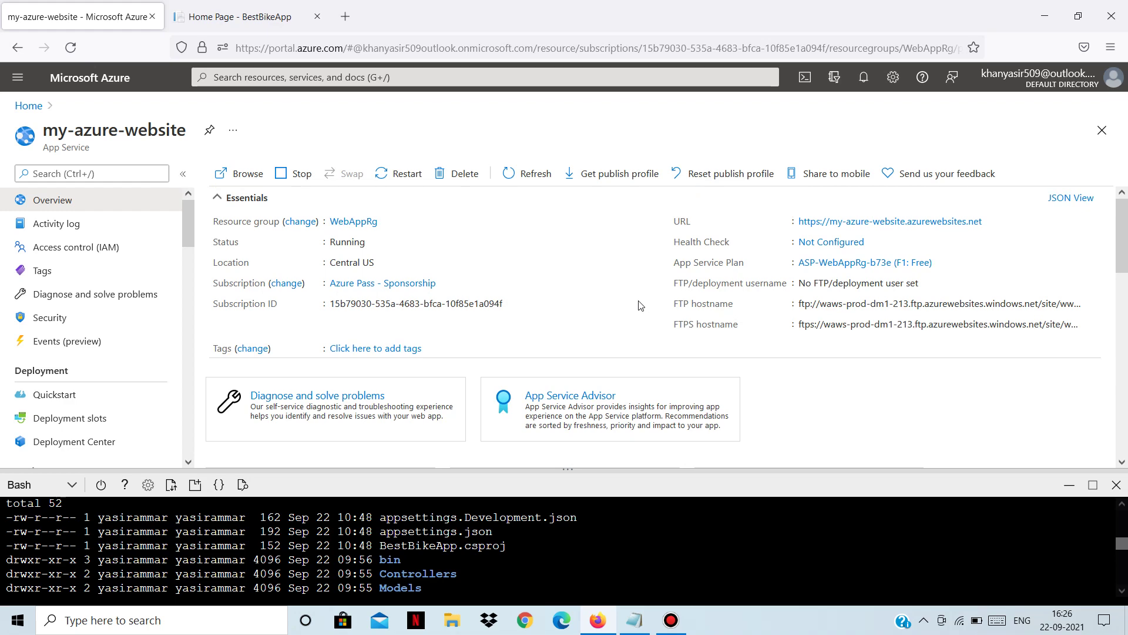
# Recheck the Requests and Response Time charts of my-azure-website and enlarge the Cloud Shell pane again
pyautogui.scroll(-3, 640, 311)
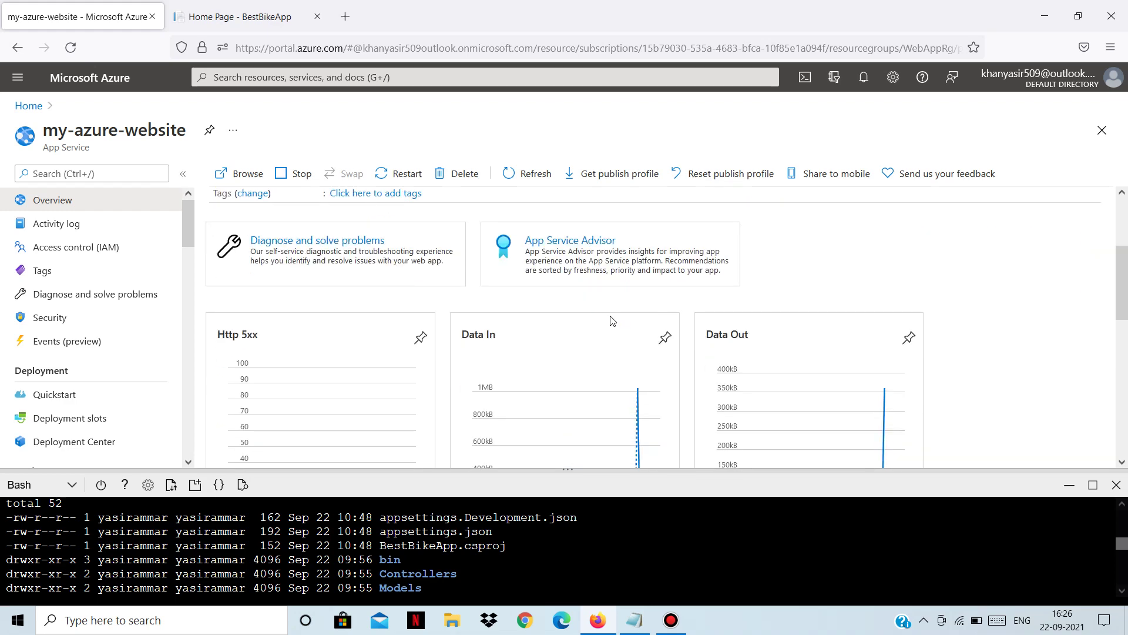
pyautogui.scroll(-2, 611, 320)
pyautogui.scroll(-4, 611, 335)
pyautogui.scroll(-1, 410, 345)
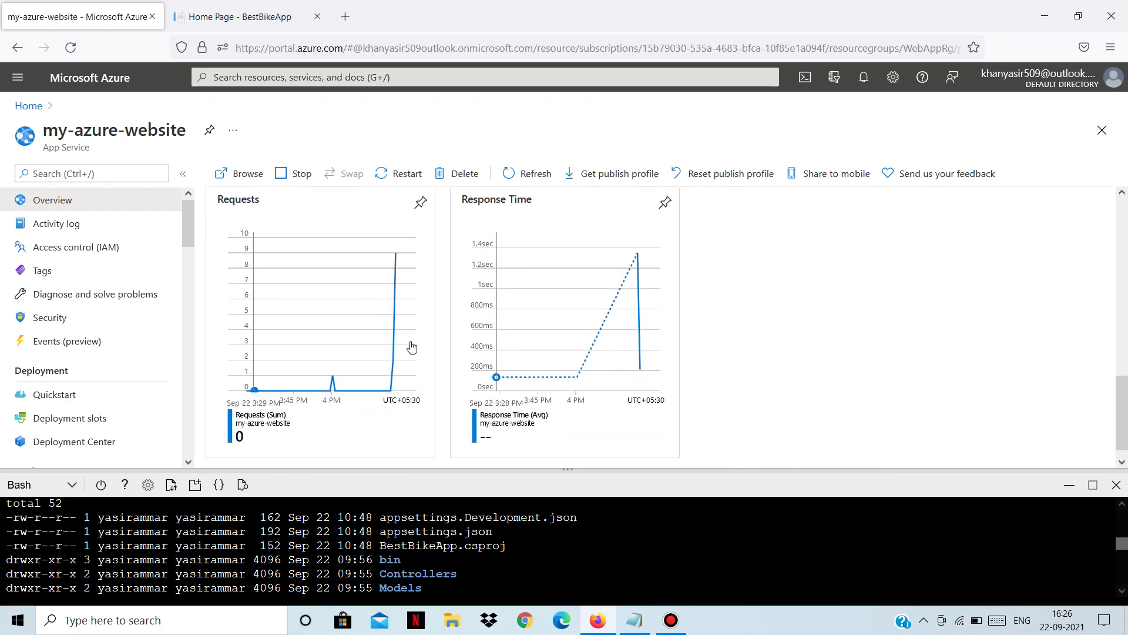
pyautogui.scroll(2, 364, 412)
pyautogui.scroll(-3, 276, 441)
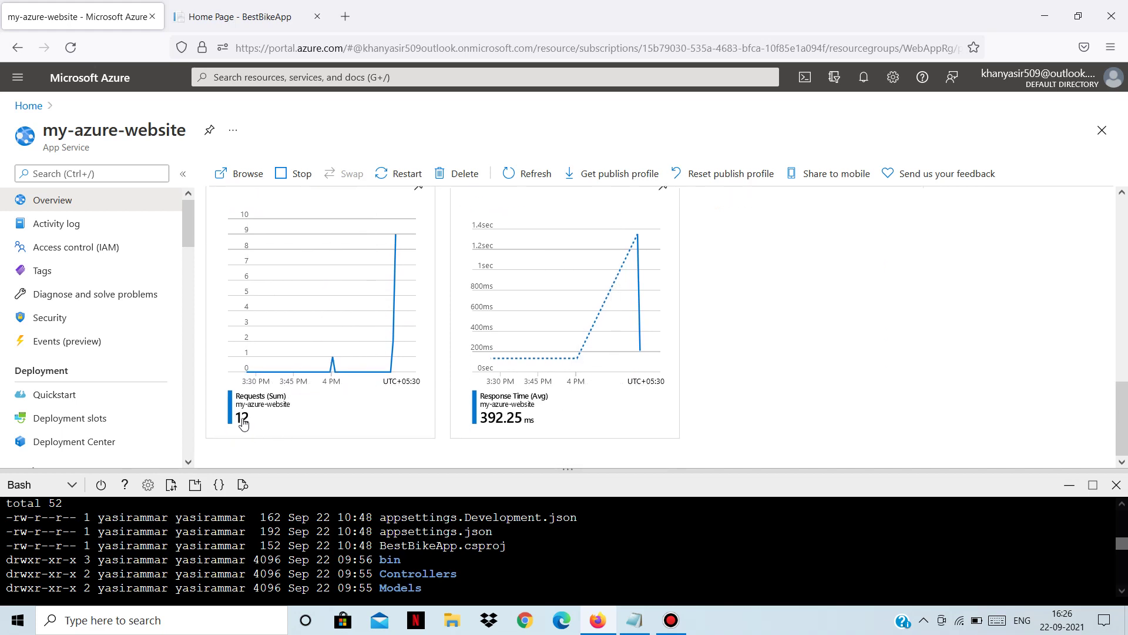
pyautogui.scroll(1, 440, 362)
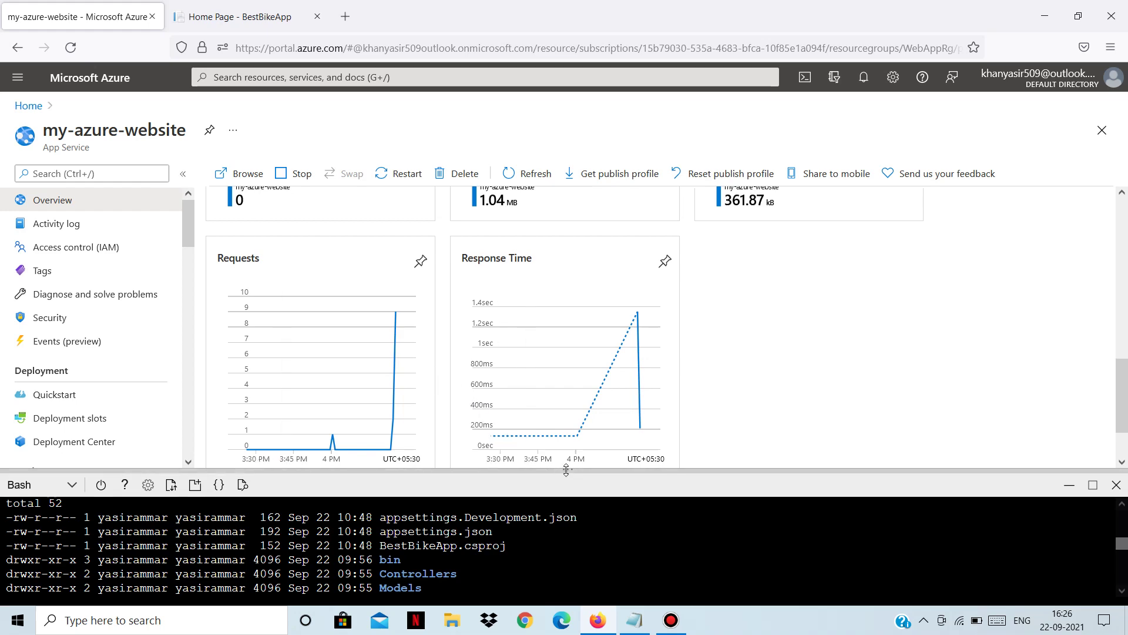
pyautogui.moveTo(563, 472); pyautogui.dragTo(565, 287)
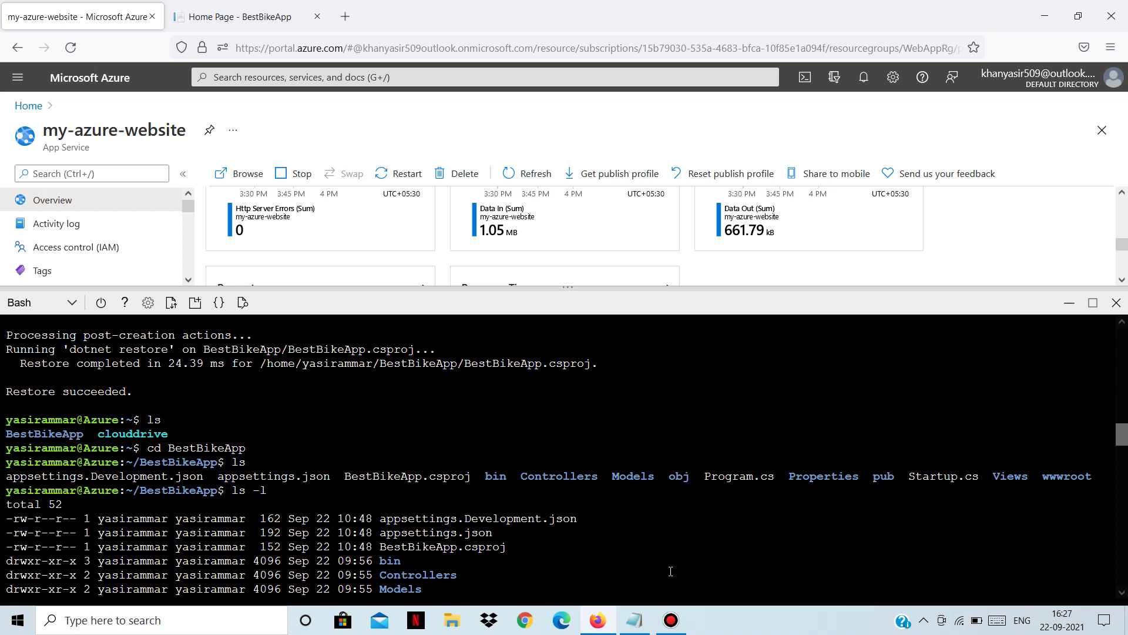
pyautogui.click(671, 620)
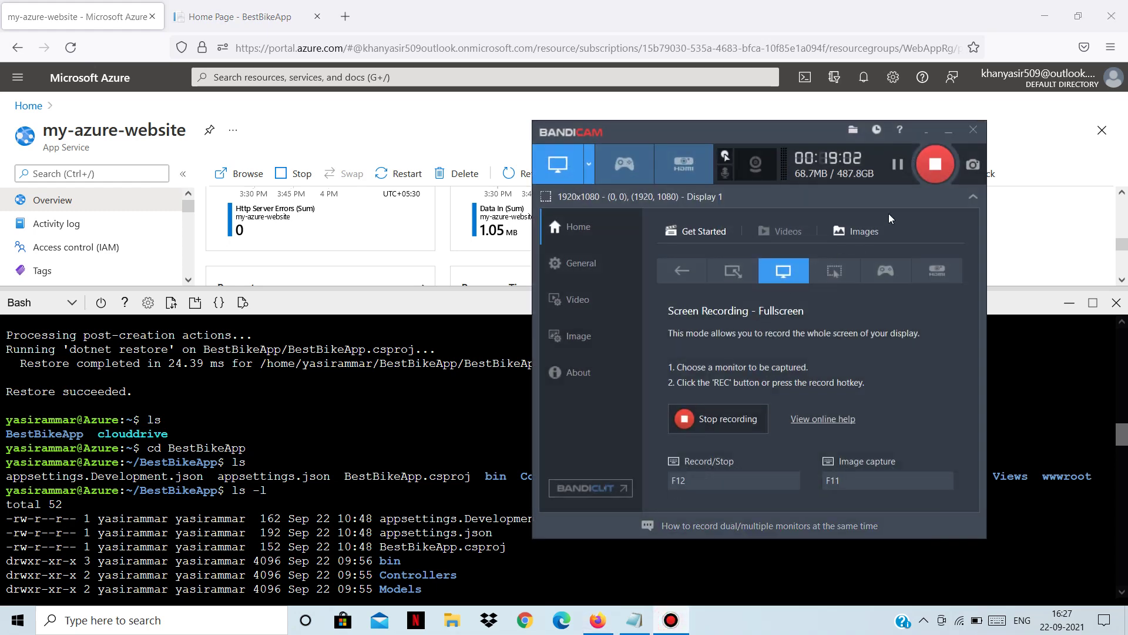